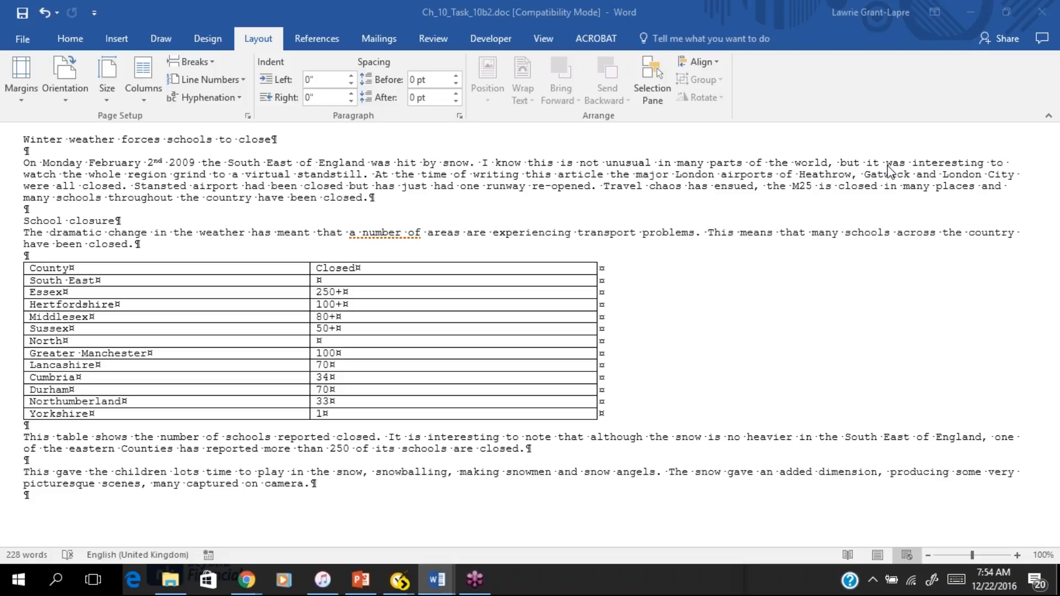
- Check which page orientation the document currently uses
left_click(68, 97)
double_click(69, 97)
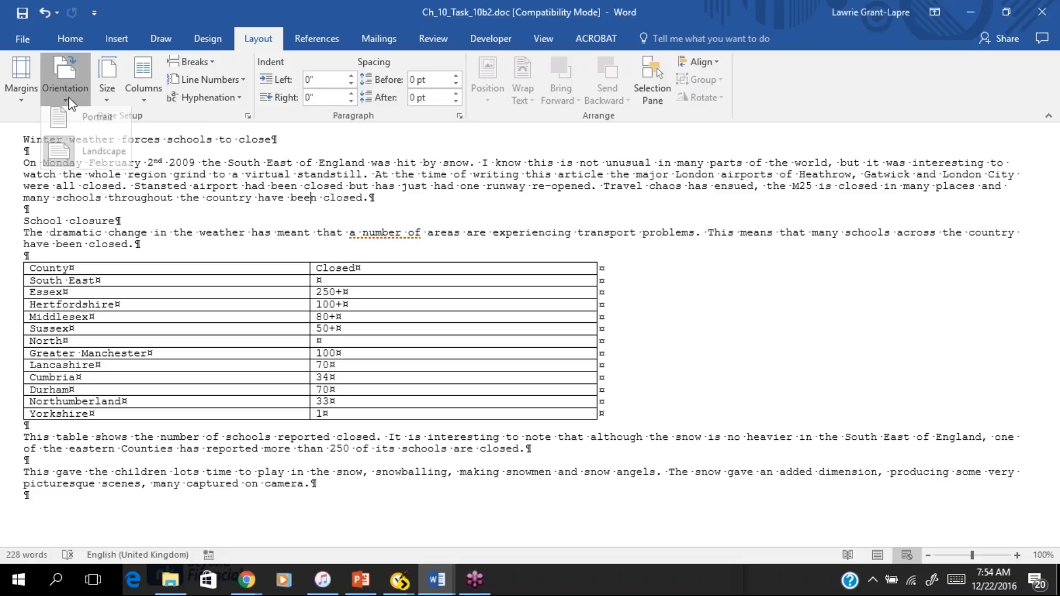
left_click(69, 97)
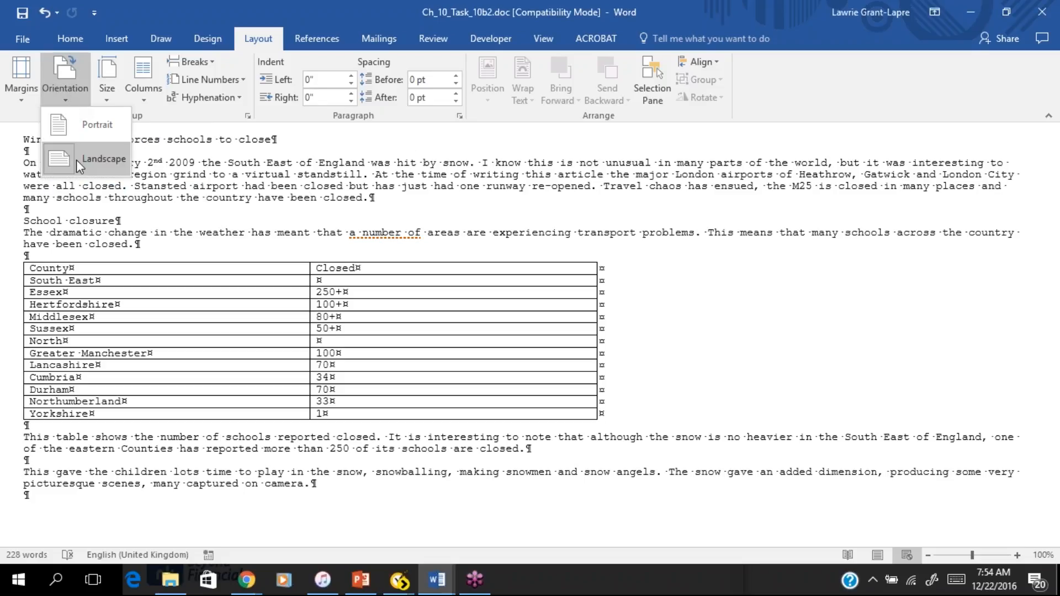
left_click(68, 90)
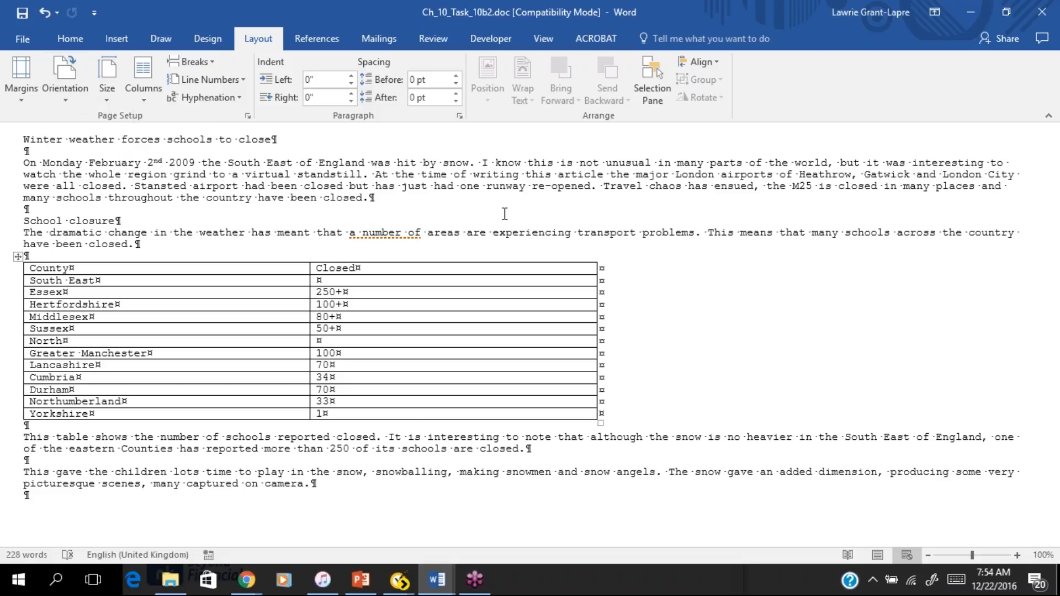
- Add the title "Winter wonderland or woe" at the start of the document, with a blank line between it and the existing heading
left_click(328, 280)
left_click(22, 143)
key("Return")
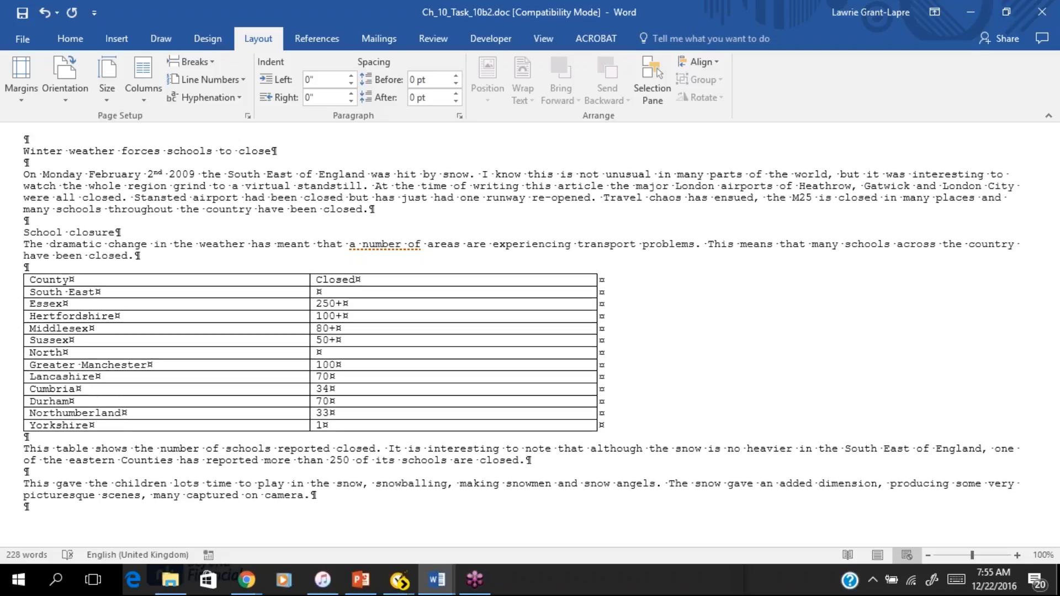
key("Up")
key("Return")
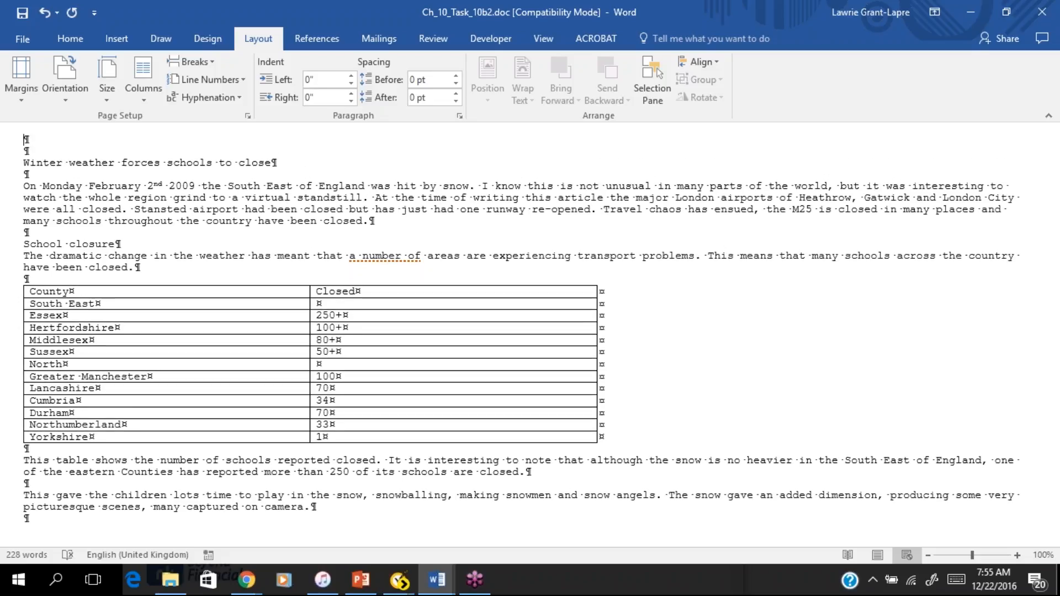
type("Winter we")
type("nderland ")
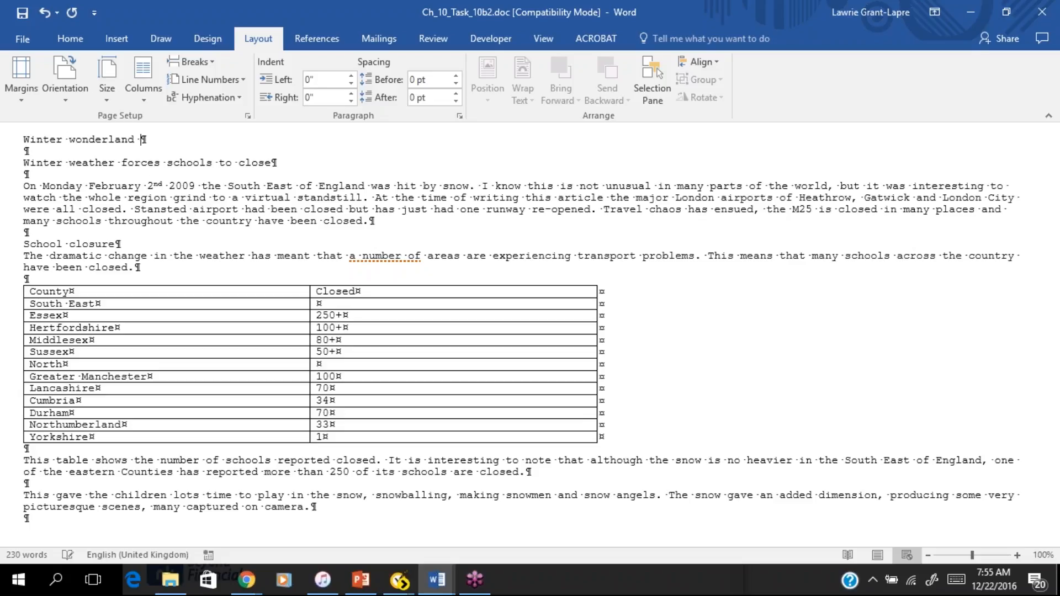
type("or woe")
left_click_drag(324, 503, 8, 503)
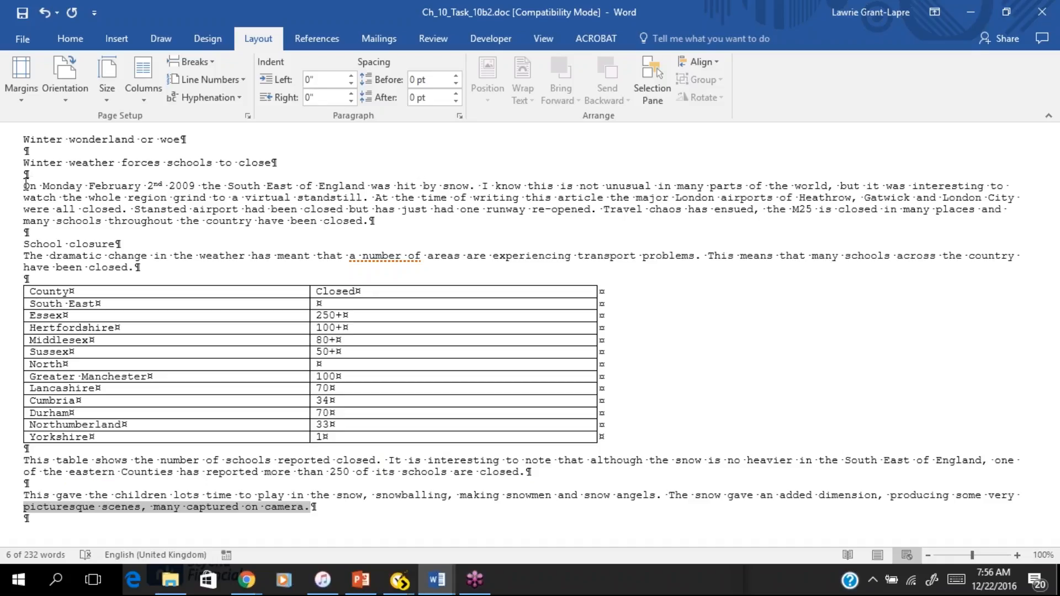
left_click_drag(26, 186, 875, 171)
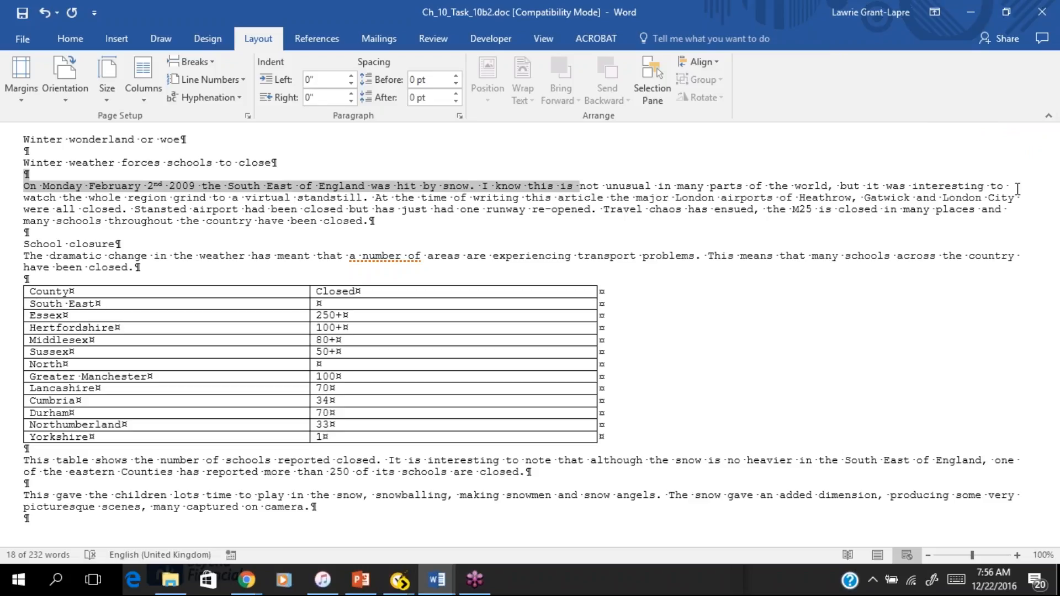
left_click_drag(1017, 189, 21, 190)
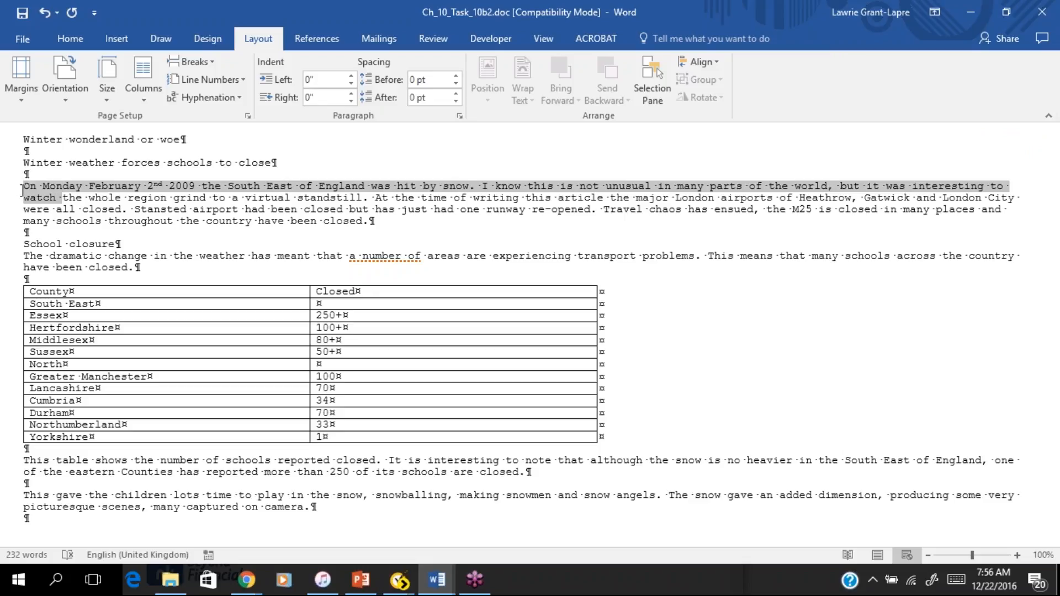
left_click_drag(22, 190, 22, 191)
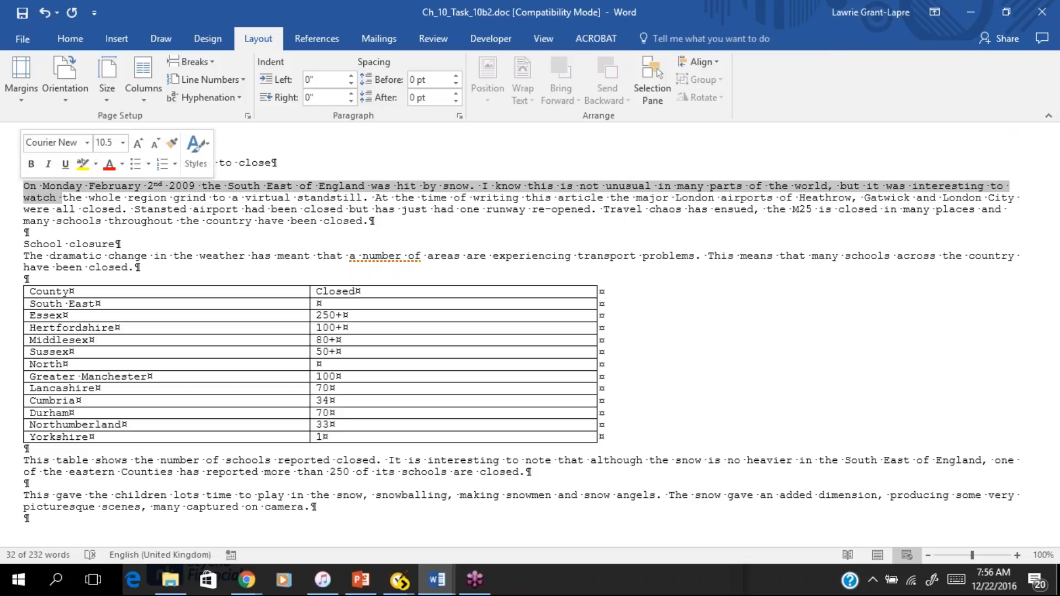
left_click(273, 237)
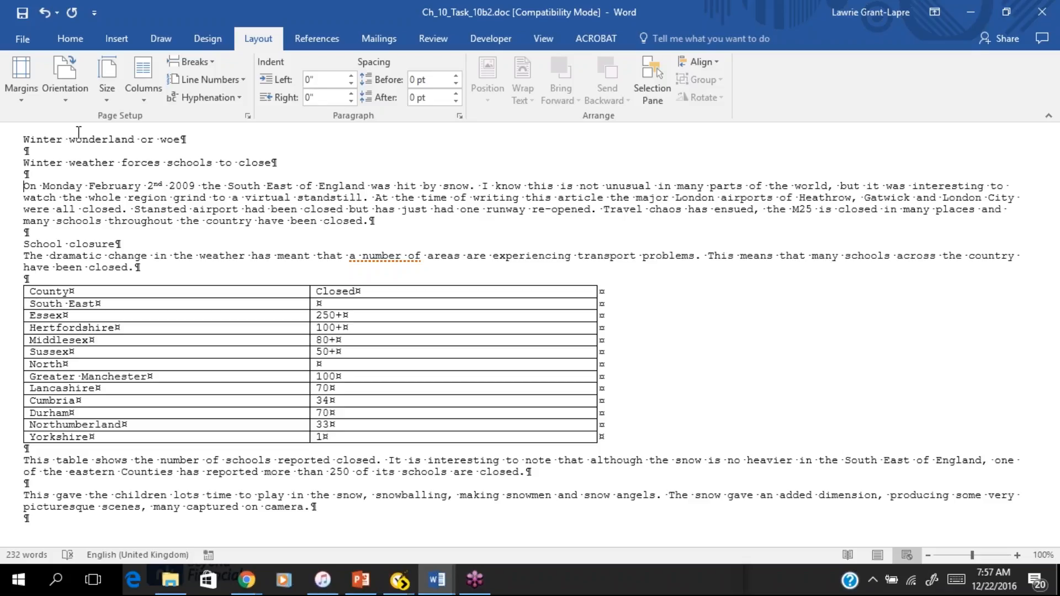
left_click(198, 58)
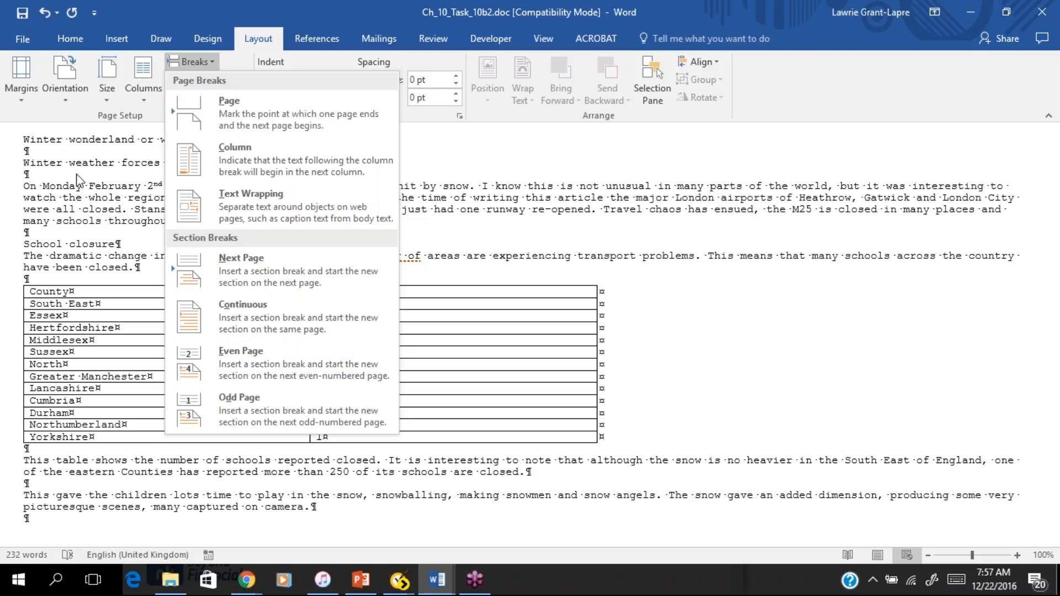
left_click(74, 105)
left_click(233, 136)
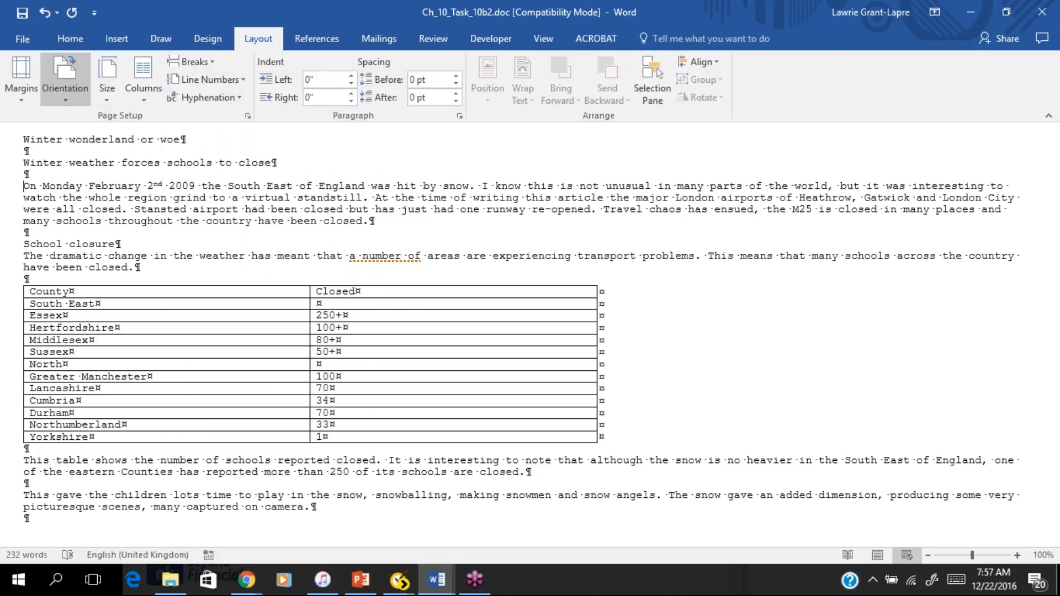
- Review the first body paragraph's pagination settings, switching Widow/Orphan control off and back on before accepting them
left_click(459, 115)
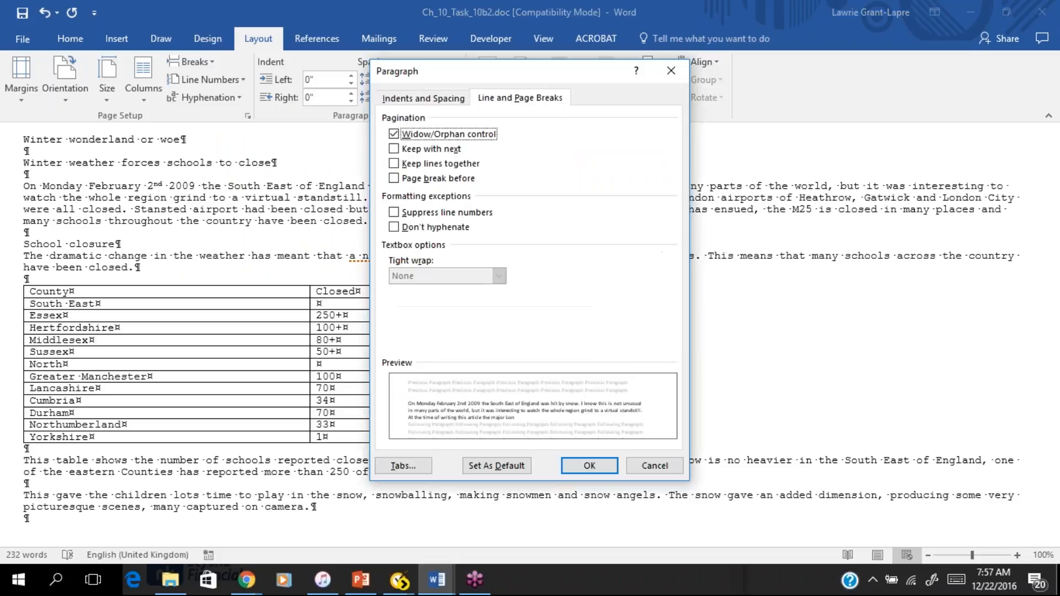
left_click(508, 103)
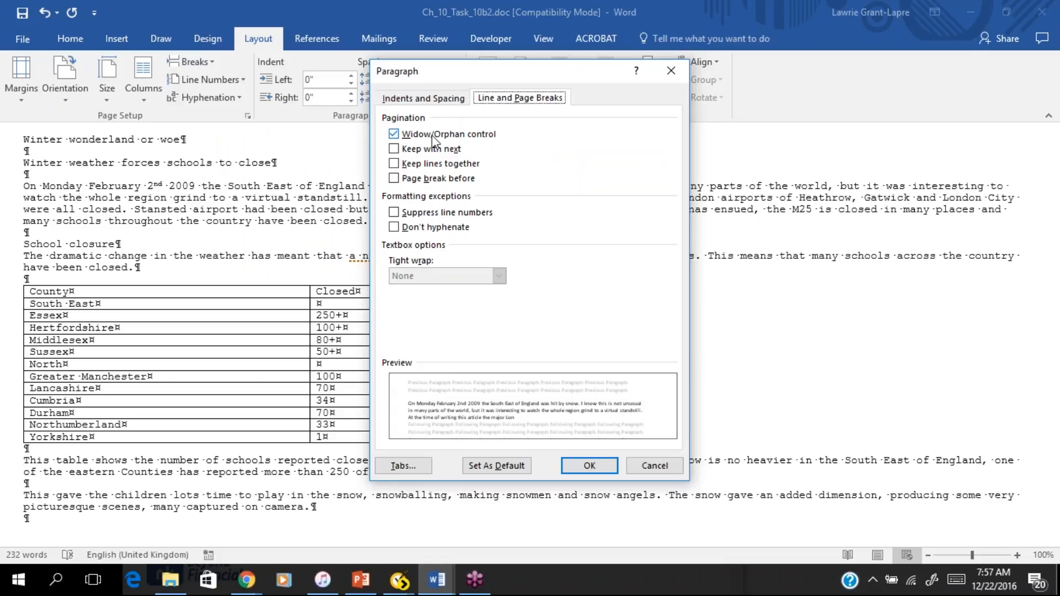
left_click(443, 104)
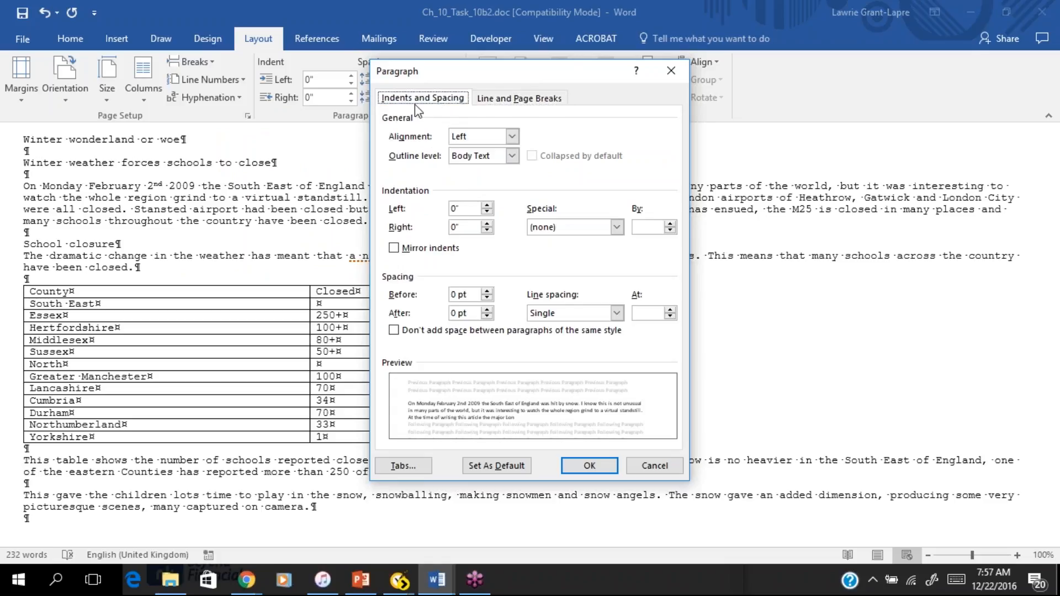
left_click(510, 105)
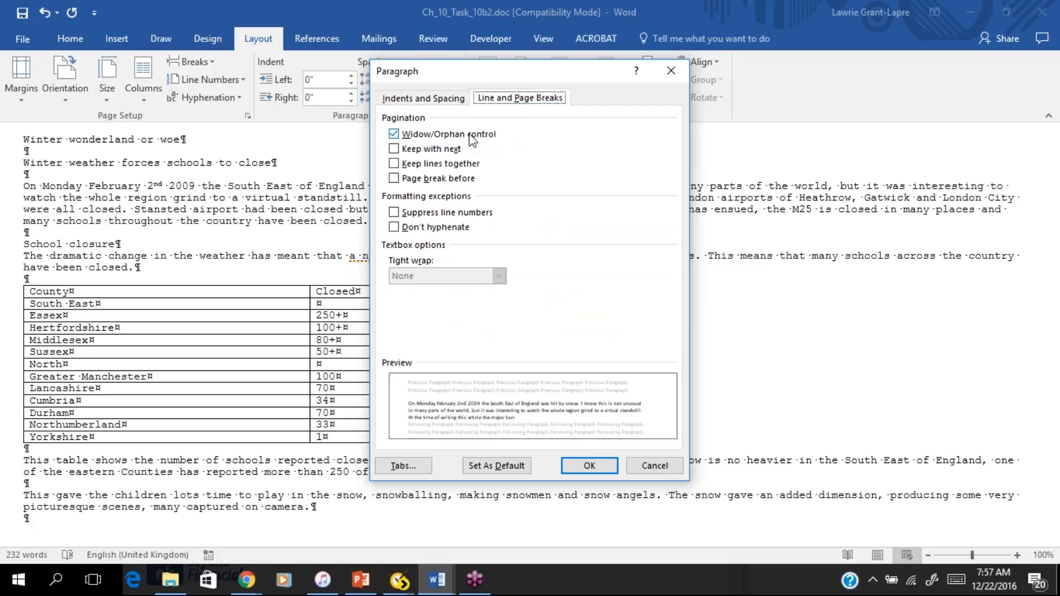
left_click(392, 137)
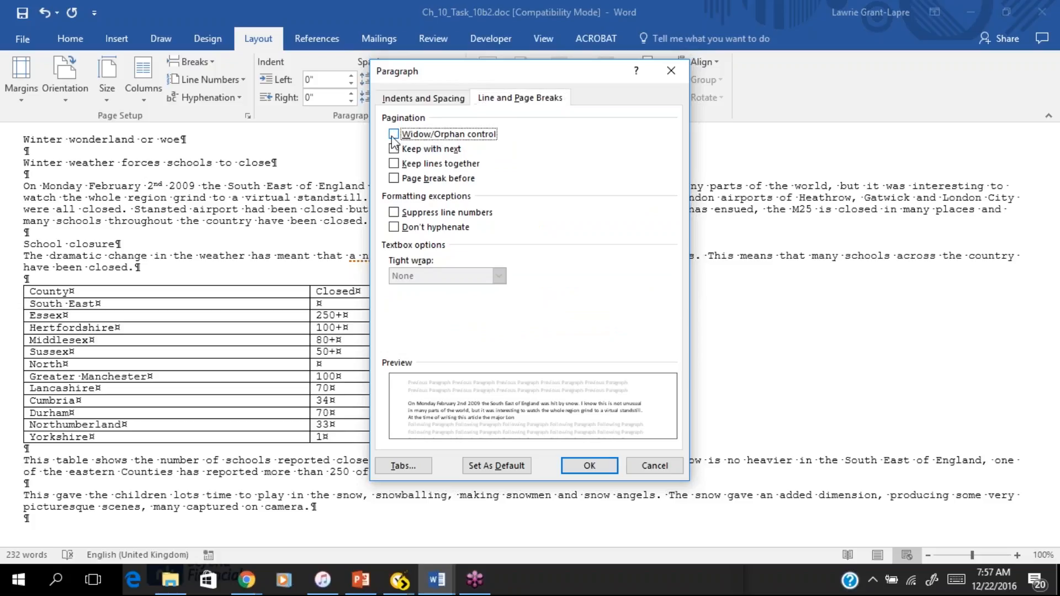
left_click(392, 137)
left_click(590, 467)
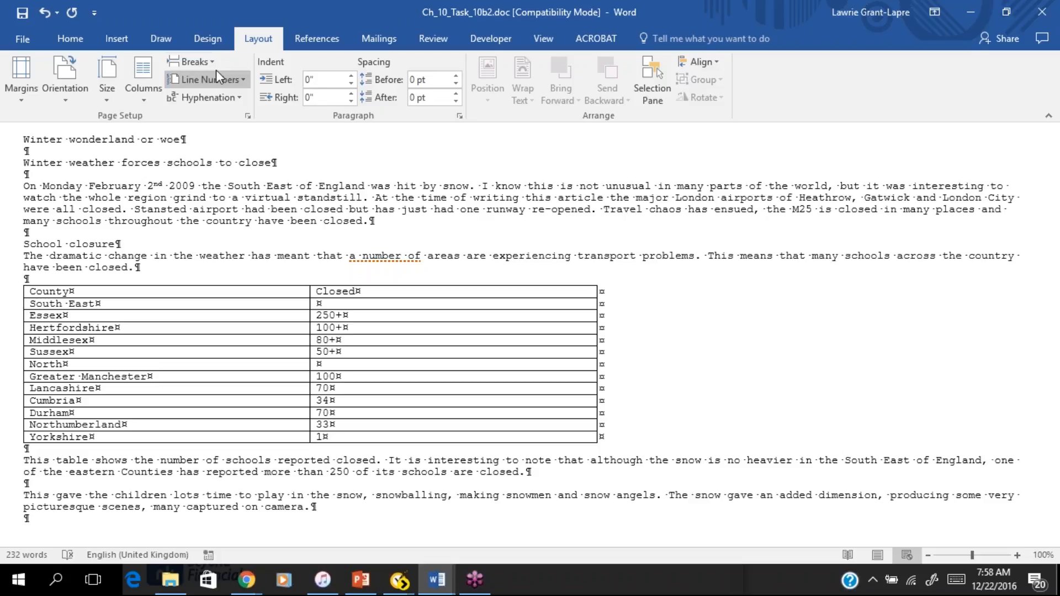
- Try to insert a Next Page section break after "Winter weather forces schools to close", and undo it
left_click(201, 63)
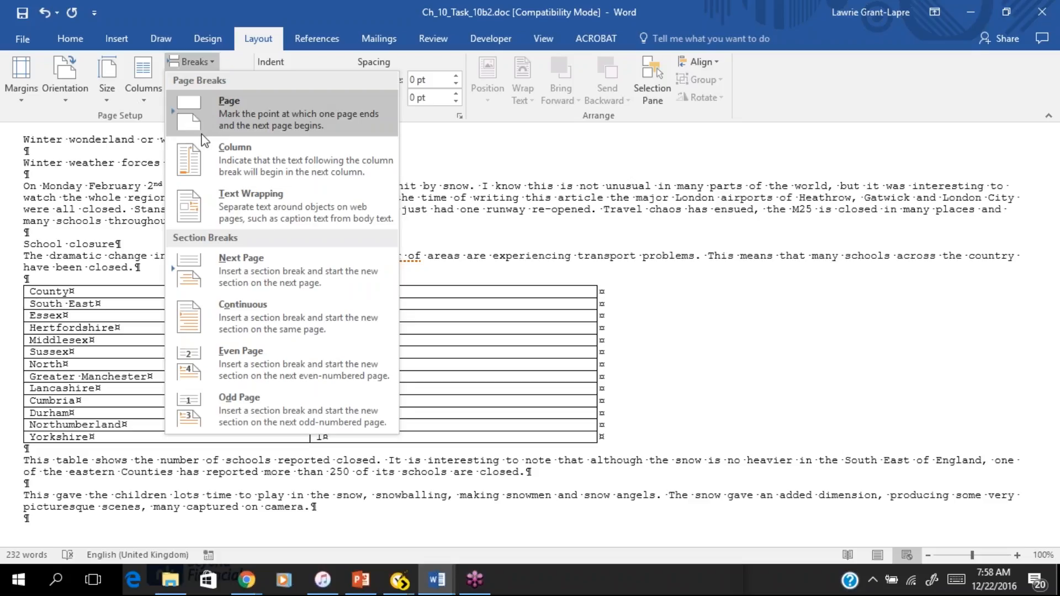
left_click(226, 261)
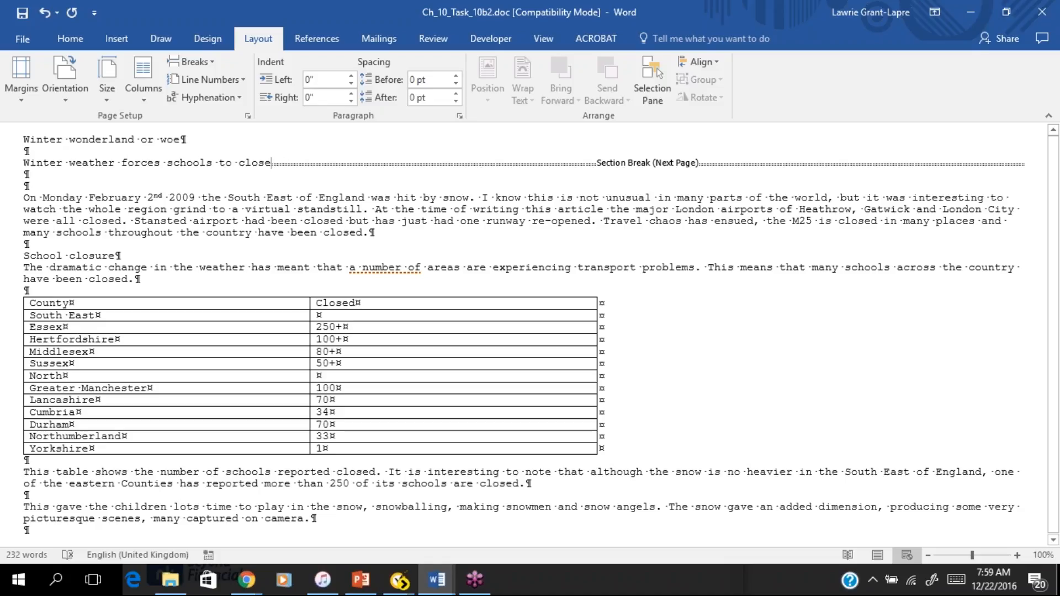
key("Return")
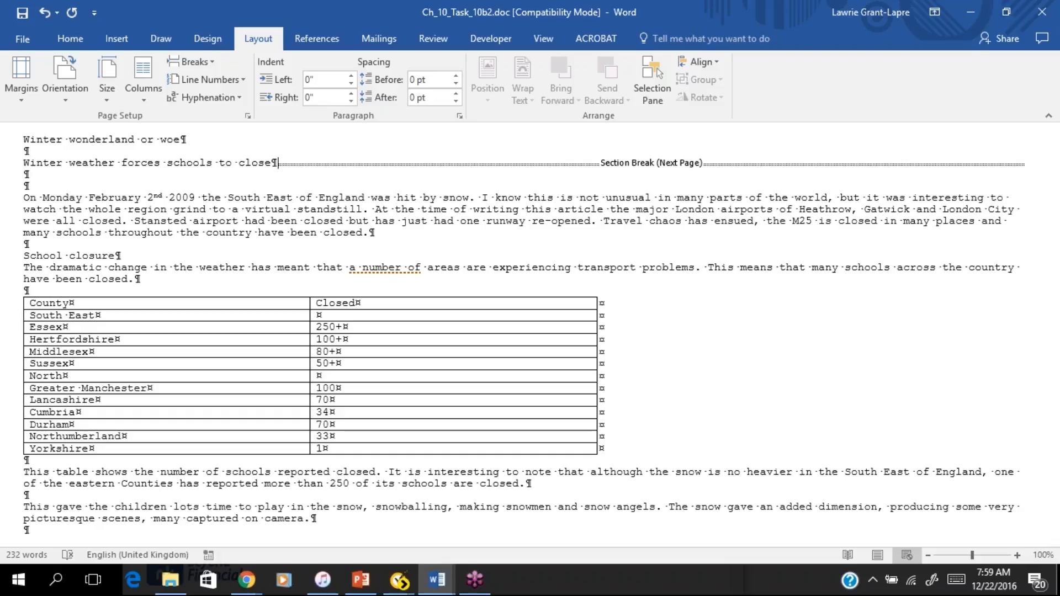
key("BackSpace")
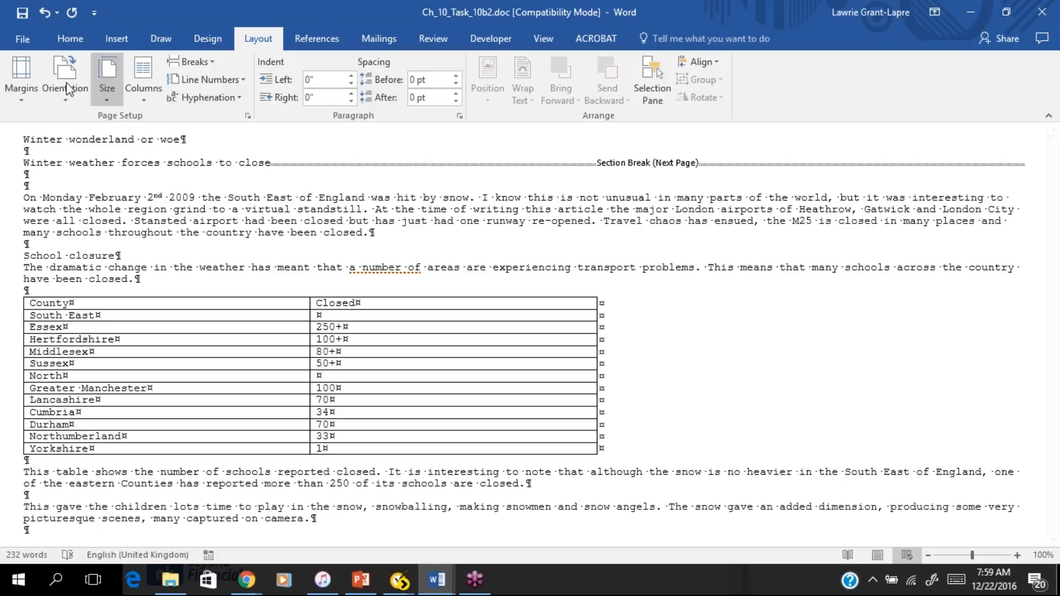
left_click(43, 19)
left_click(44, 19)
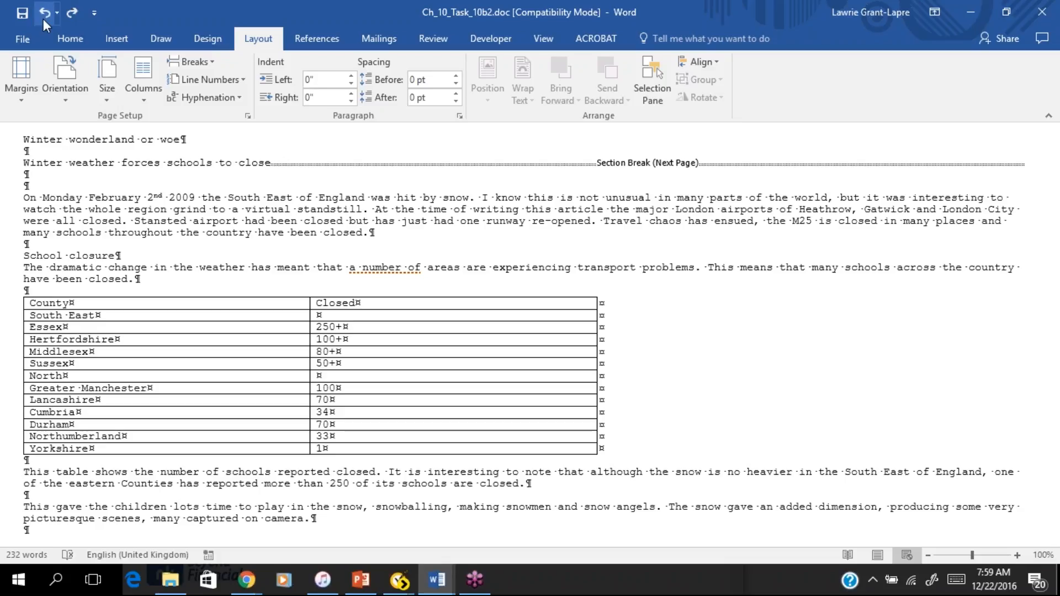
left_click(43, 19)
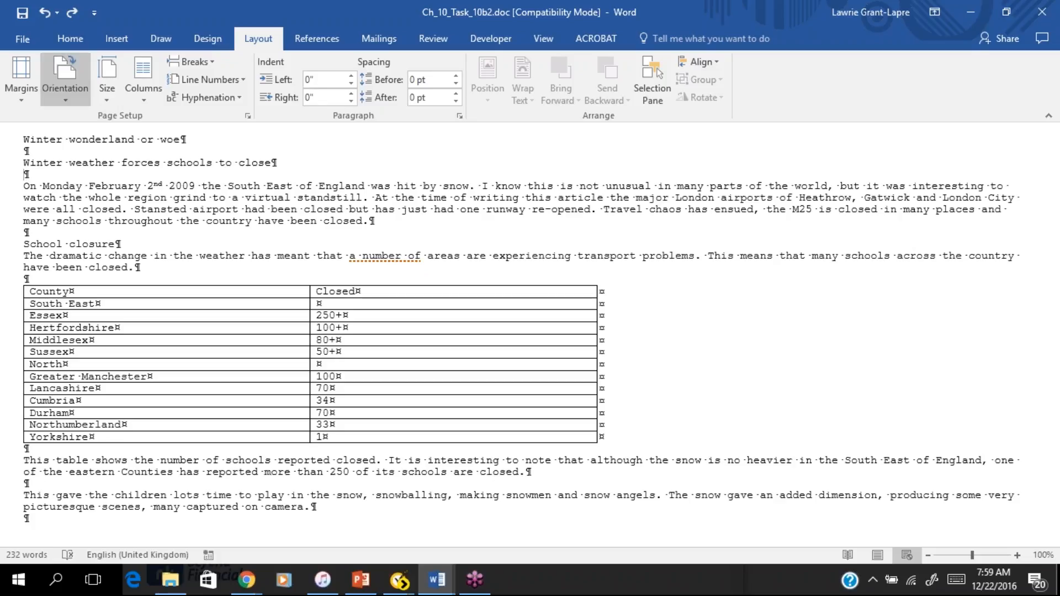
- Insert a Next Page section break at the blank line below "Winter weather forces schools to close" and set the title section to Portrait
left_click(204, 66)
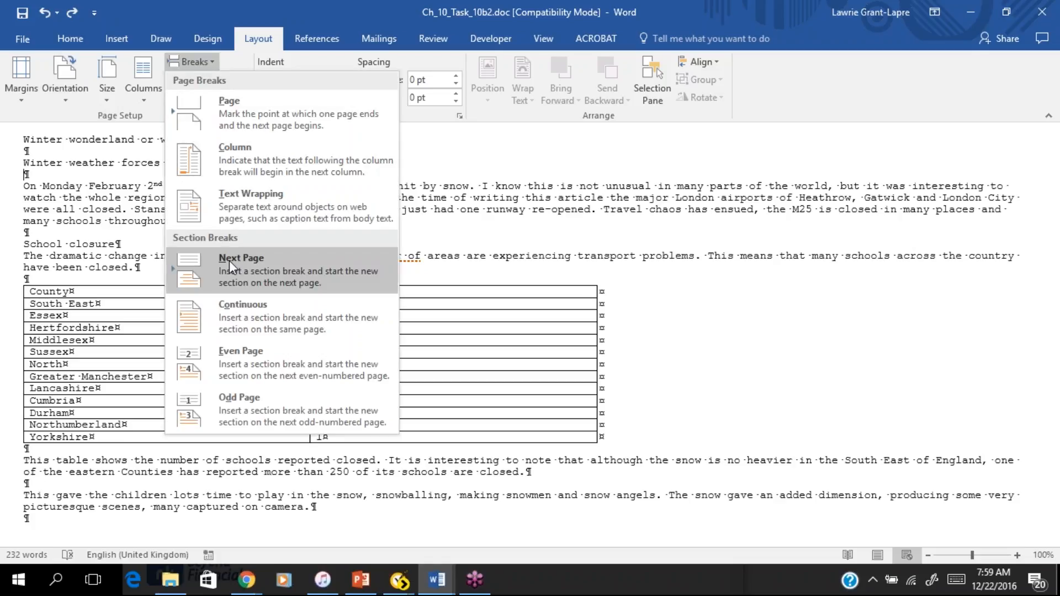
left_click(230, 261)
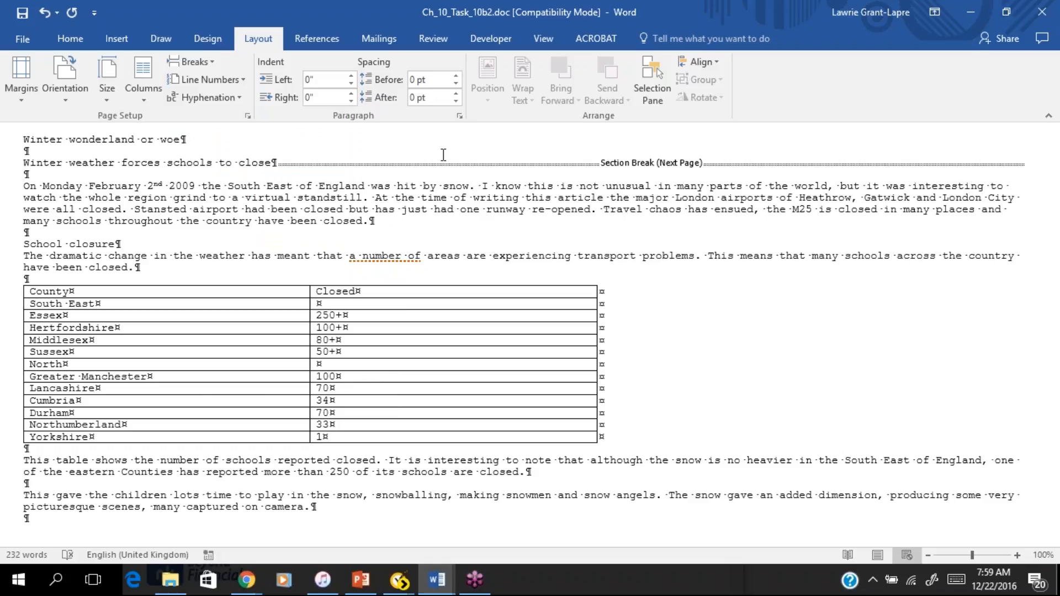
left_click(205, 141)
left_click(71, 93)
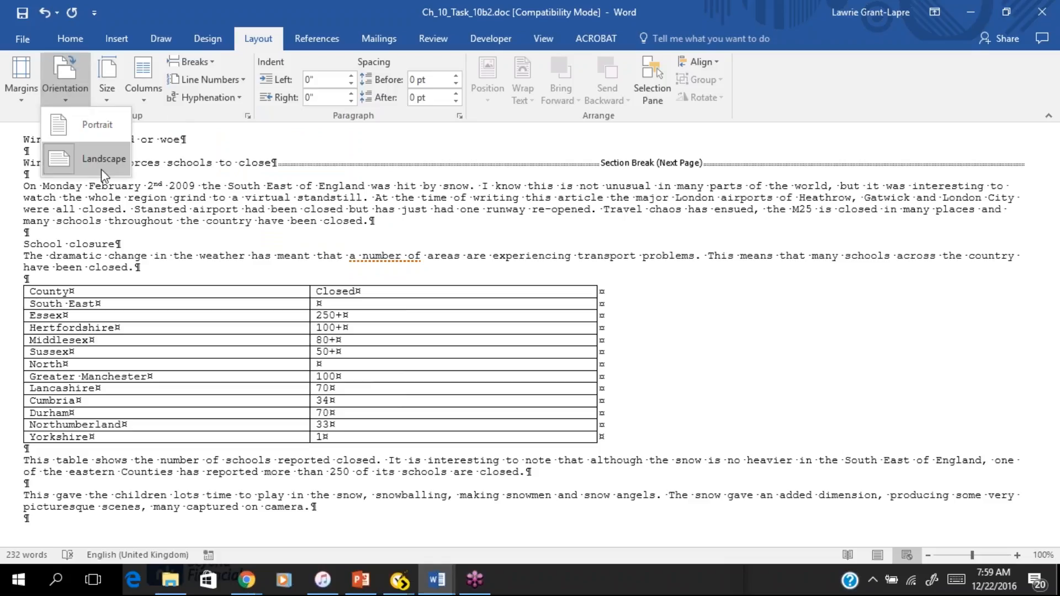
left_click(95, 131)
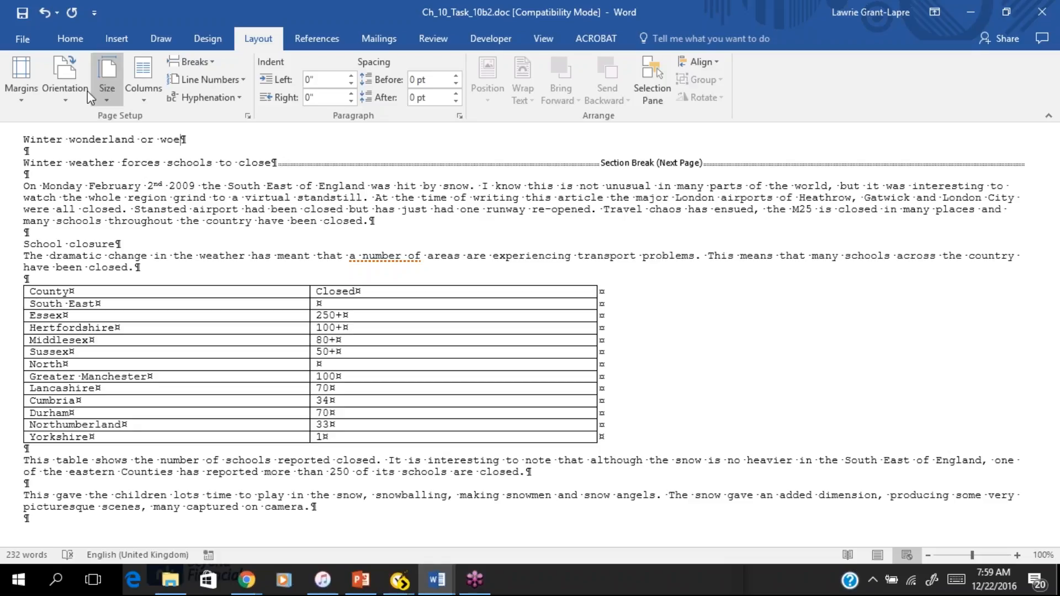
- Compare the page orientation of the title section with that of the body text section
left_click(65, 73)
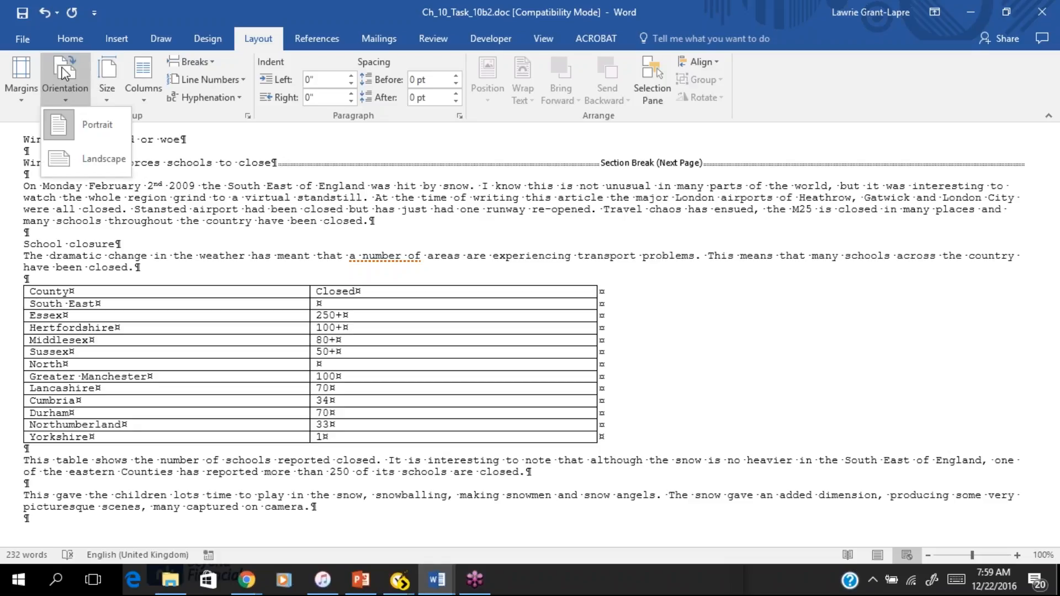
left_click(141, 211)
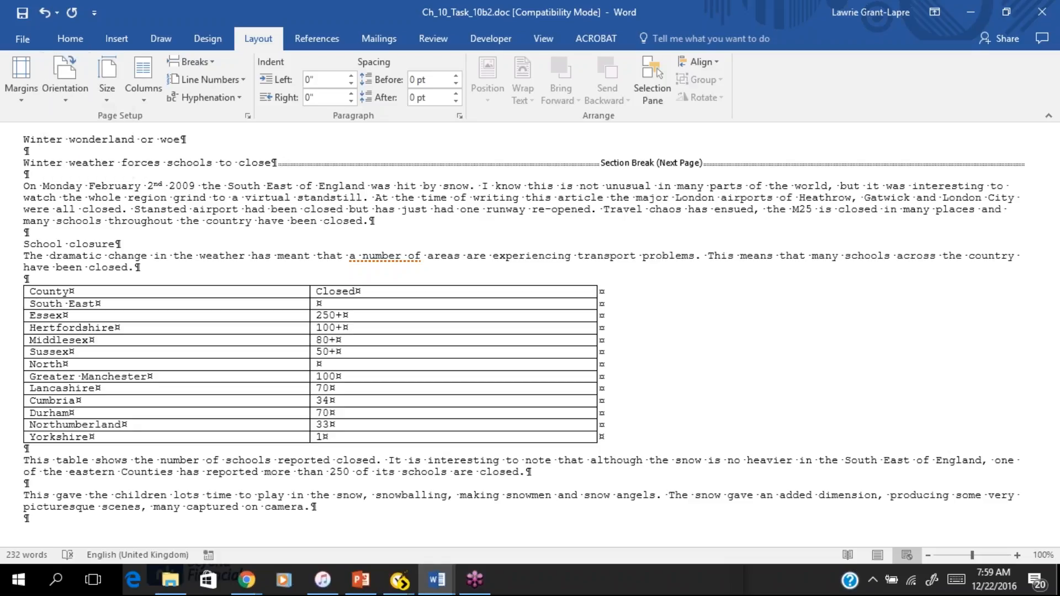
left_click(65, 77)
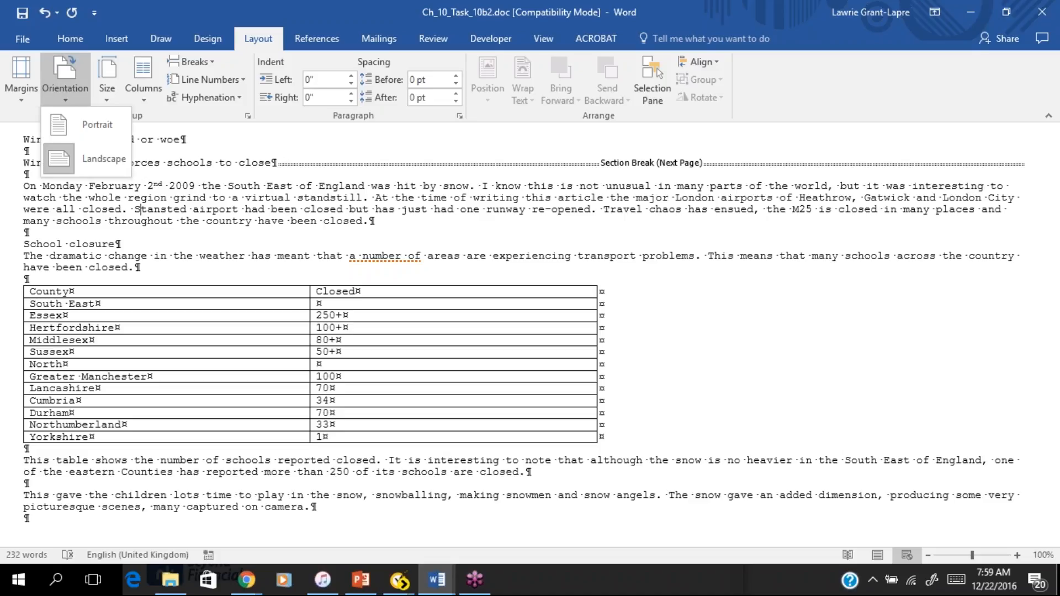
left_click(186, 148)
- Insert a Continuous section break at the blank line directly above the county table
left_click(25, 151)
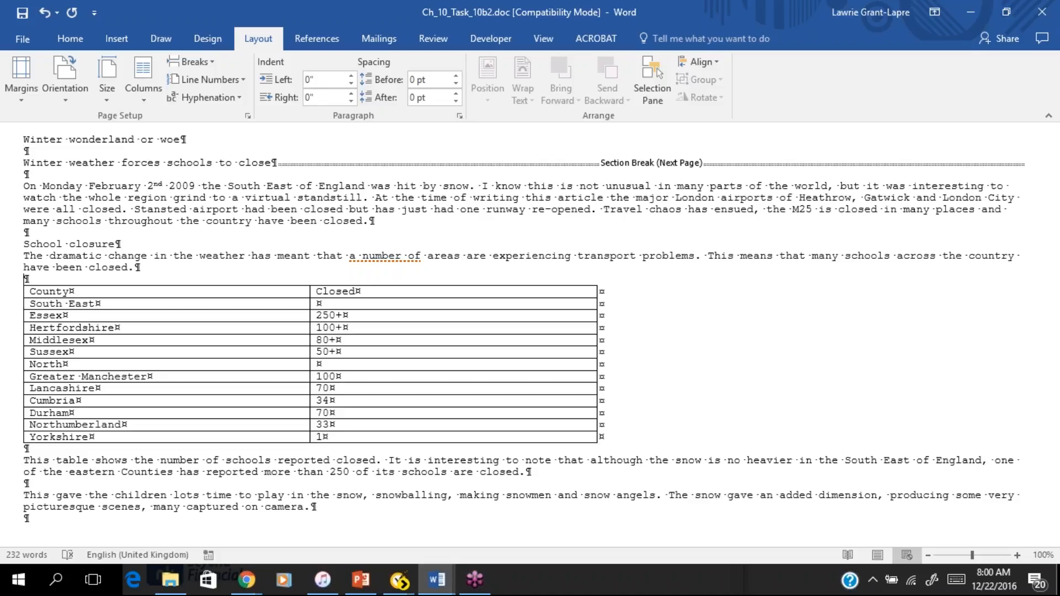
left_click(210, 63)
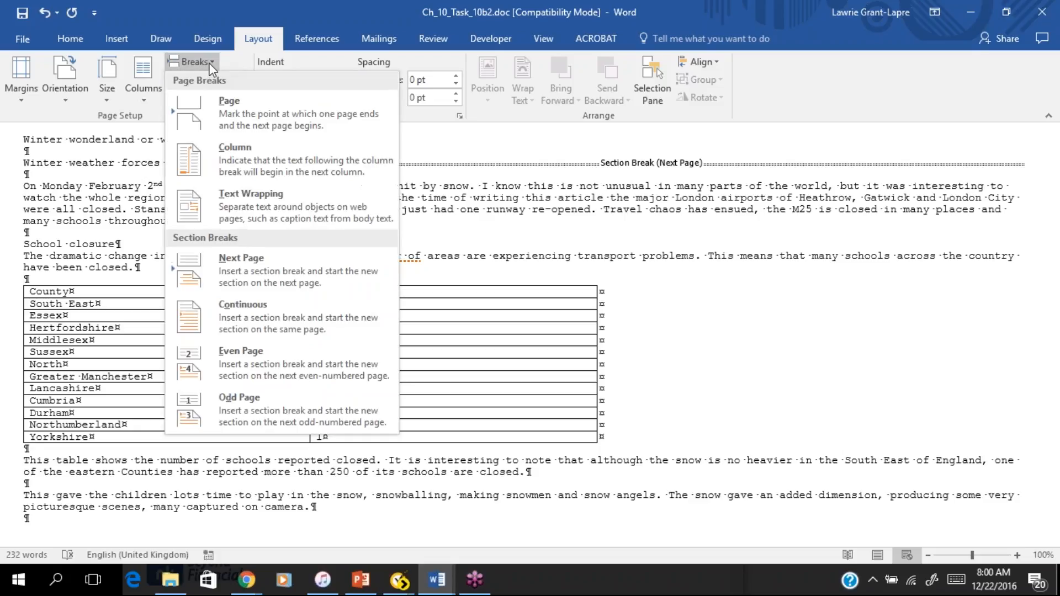
left_click(241, 321)
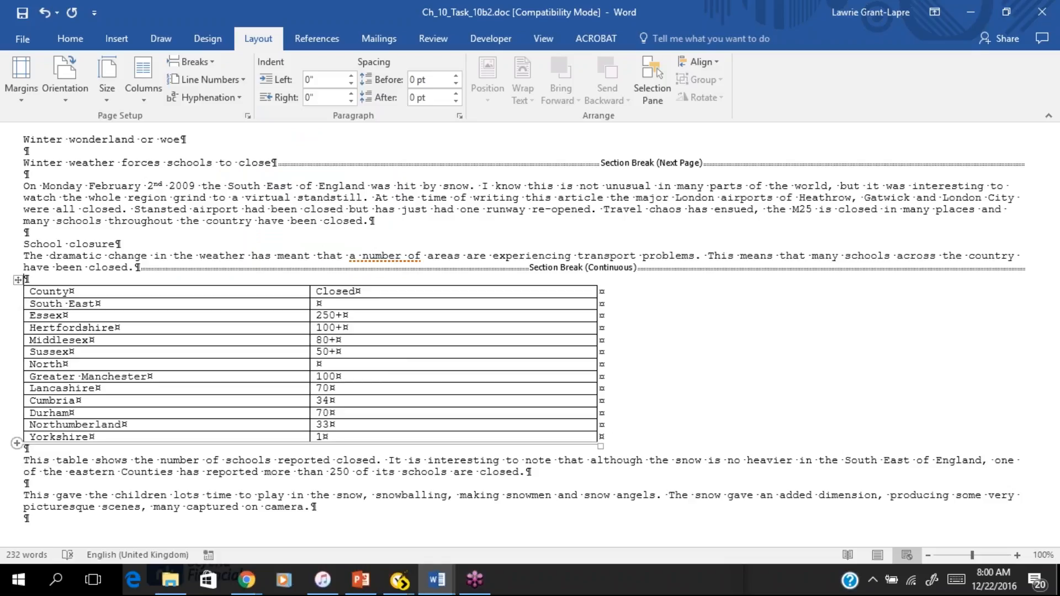
- Insert a Continuous section break at the blank line directly below the county table
left_click(31, 452)
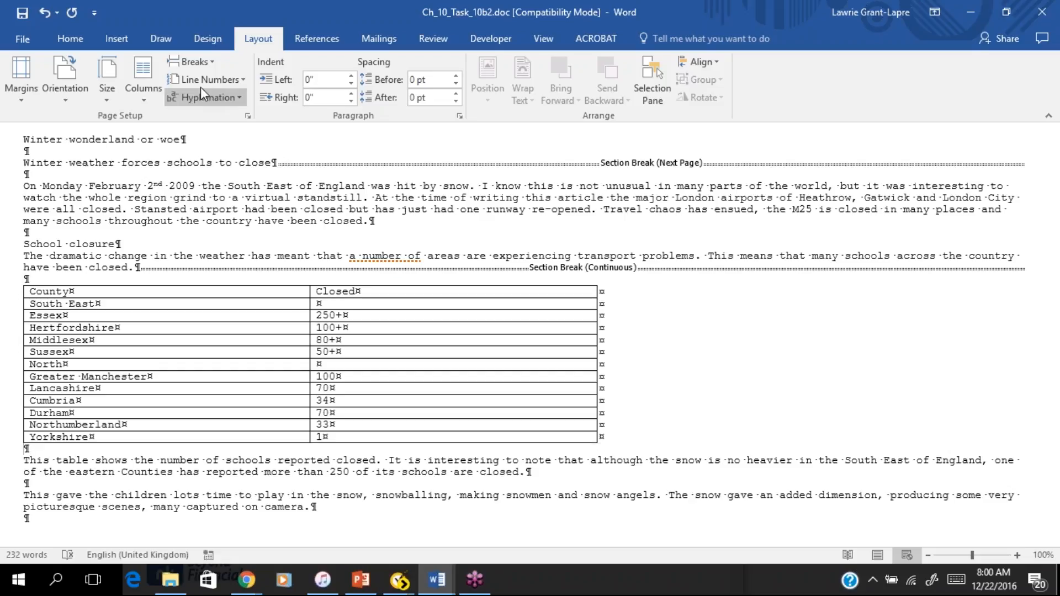
left_click(207, 62)
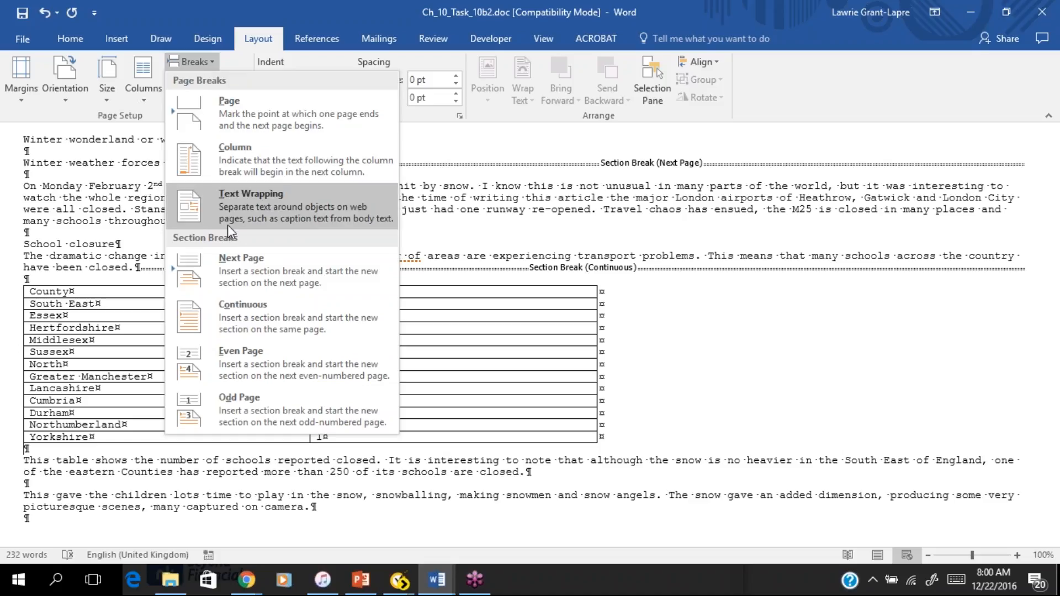
left_click(243, 317)
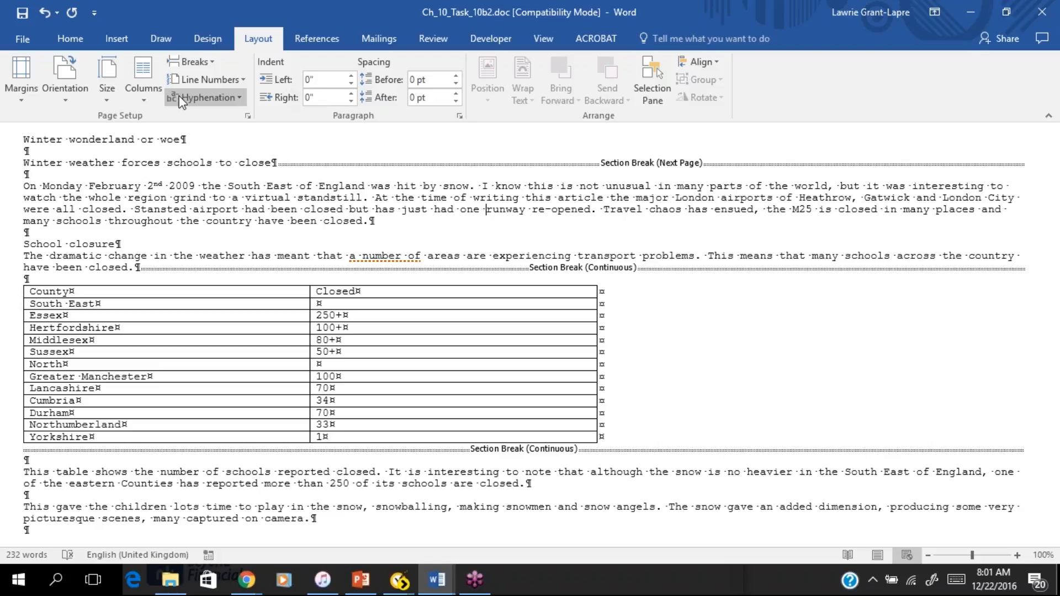
- Try to format the body text section above the table as two columns 2 cm wide with a line between, applied to this section
left_click(147, 99)
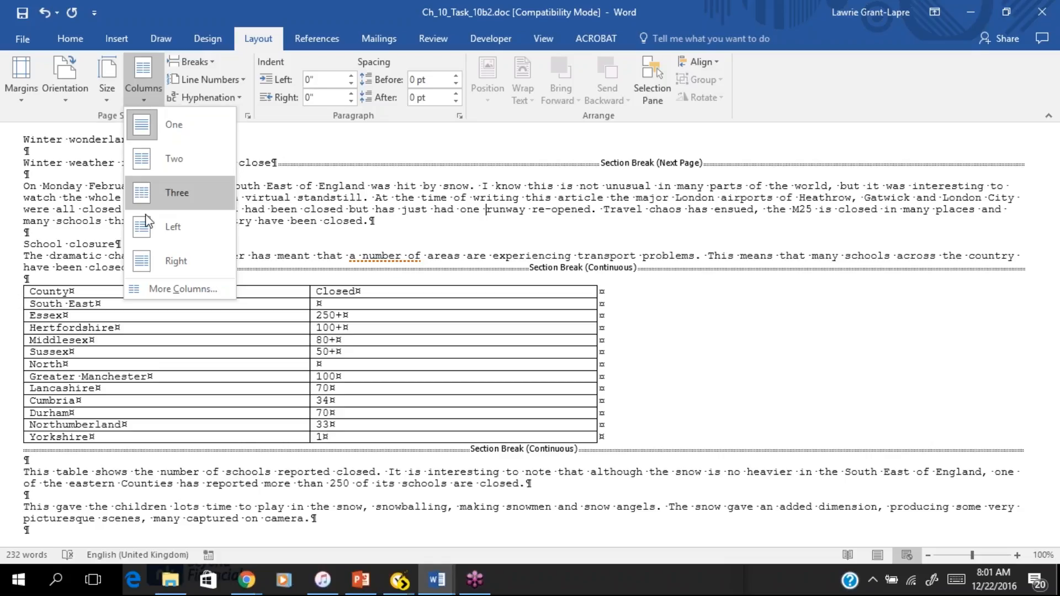
left_click(172, 292)
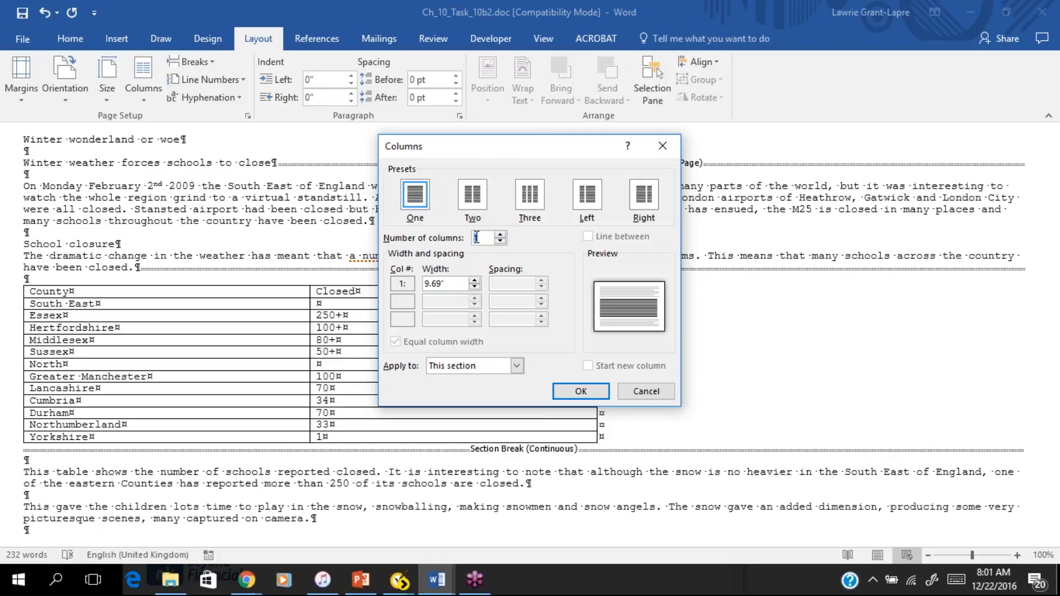
type("2")
left_click_drag(464, 283, 422, 283)
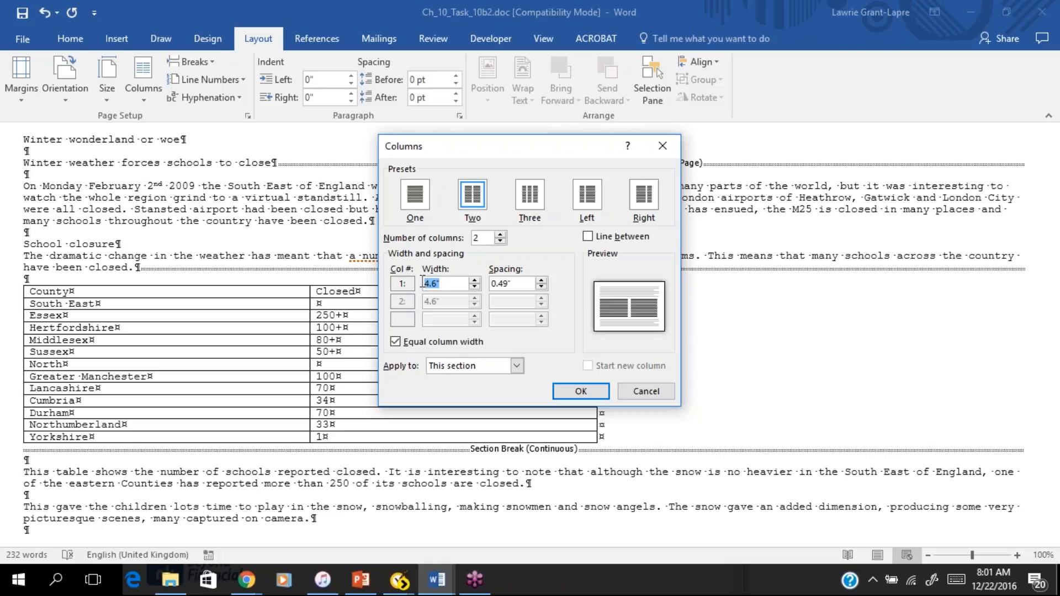
type("2cm")
left_click(588, 238)
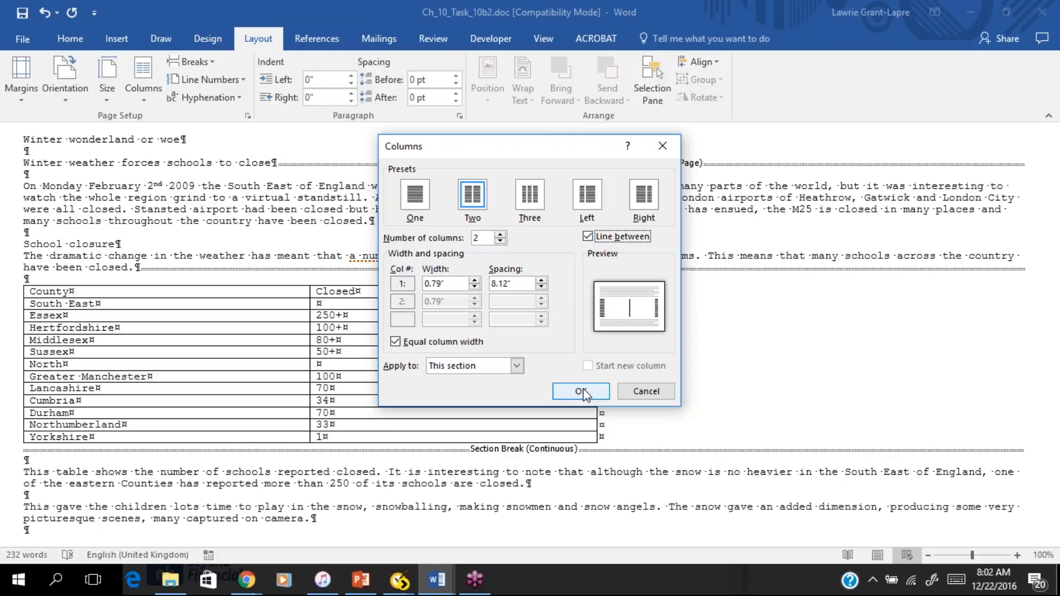
left_click(517, 367)
left_click(516, 366)
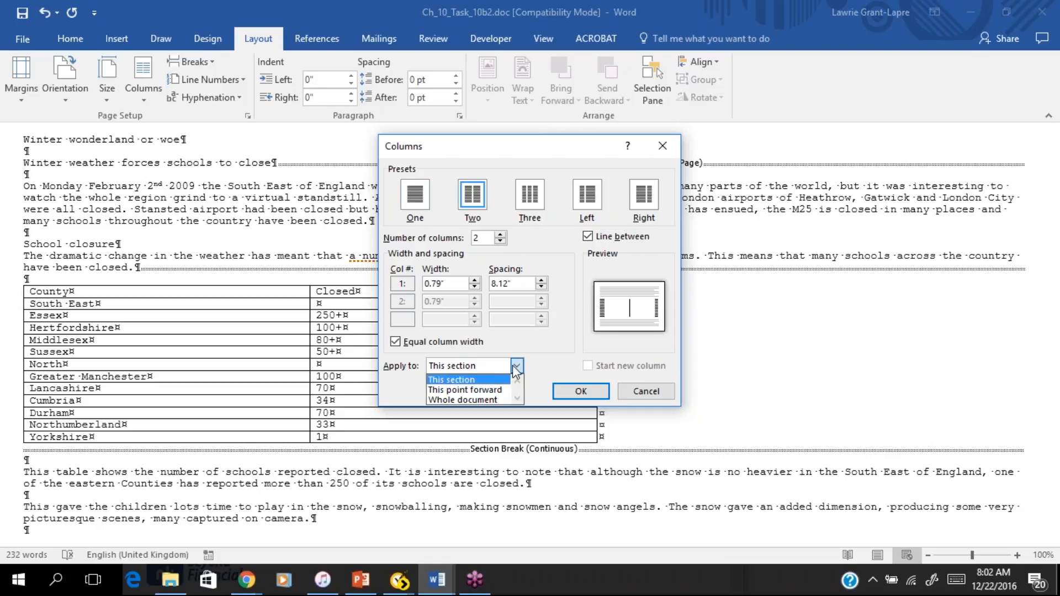
left_click(476, 381)
left_click(572, 397)
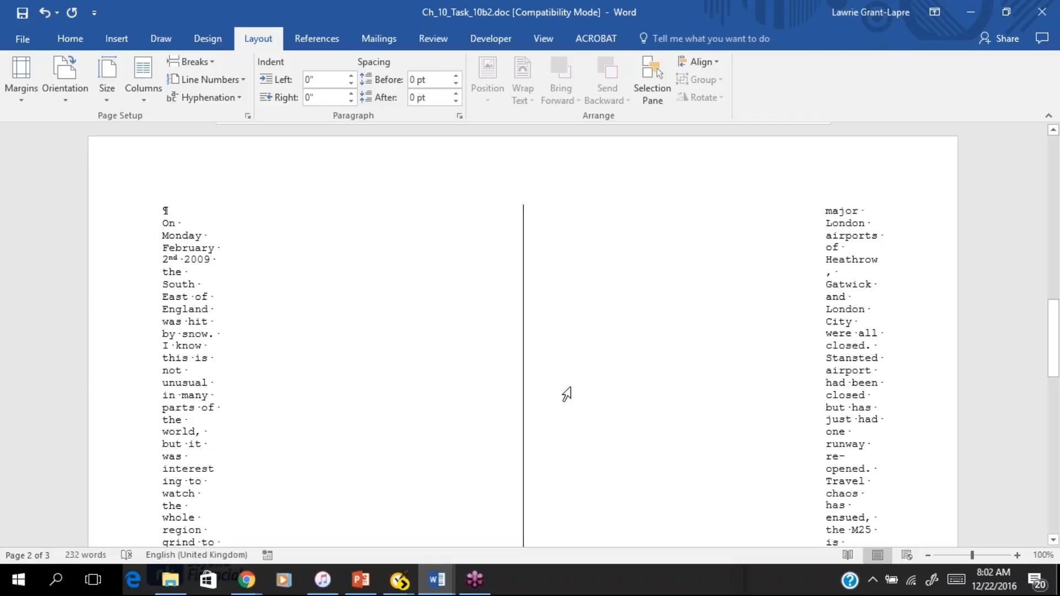
- Check the narrow two-column layout of the body text section and undo it
scroll(568, 396, "up", 6)
scroll(567, 394, "down", 5)
scroll(567, 394, "down", 1)
left_click(43, 8)
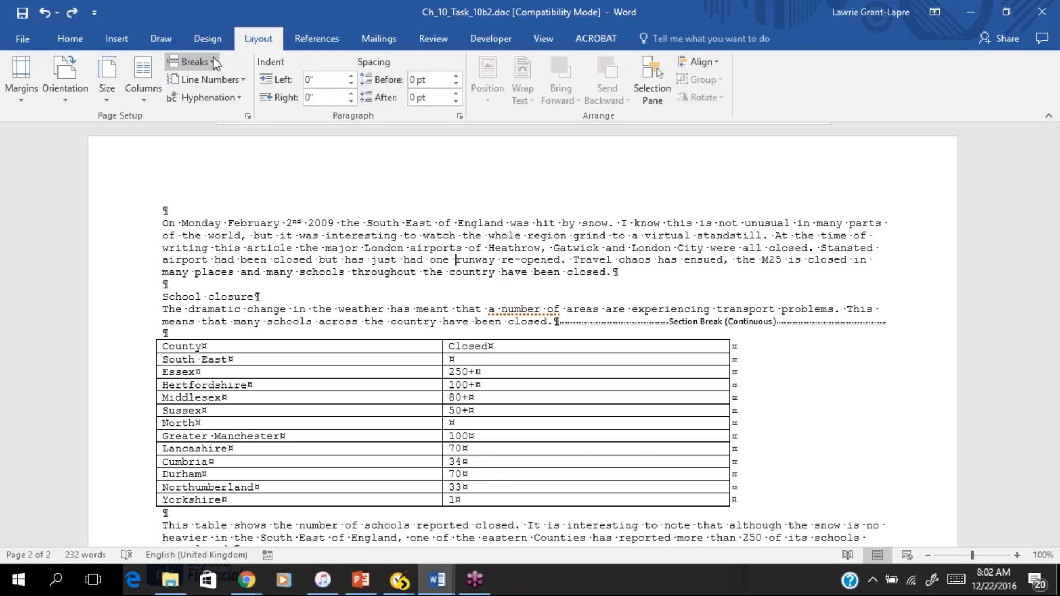
left_click(147, 82)
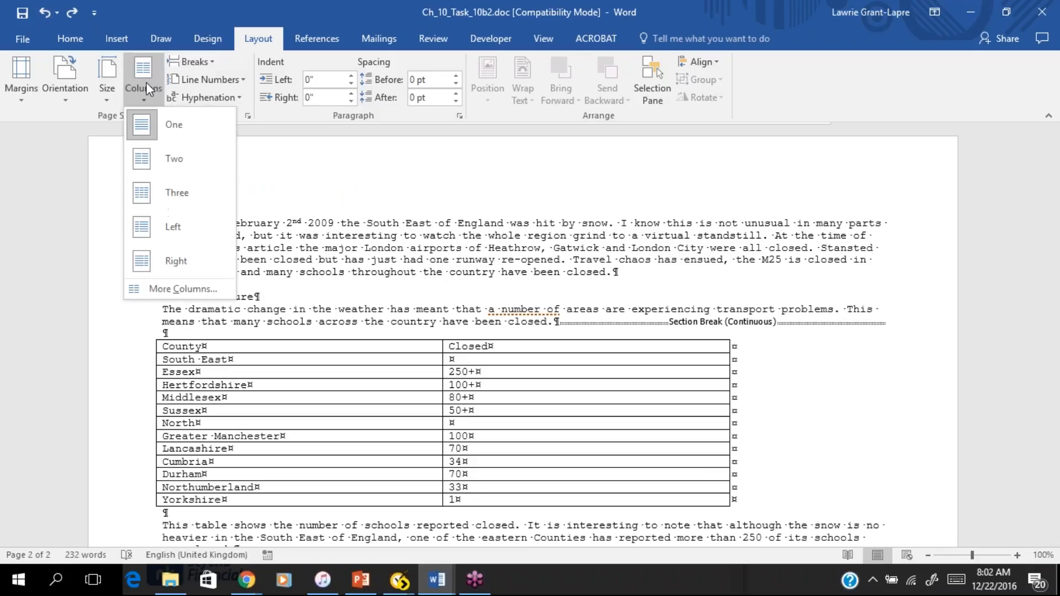
left_click(167, 289)
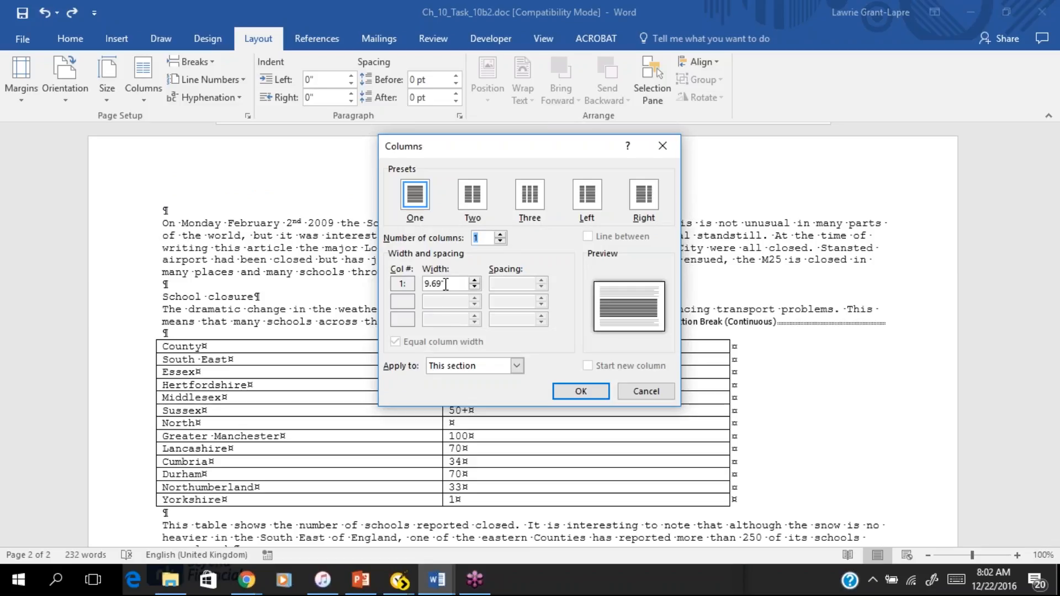
left_click(445, 284)
left_click(500, 234)
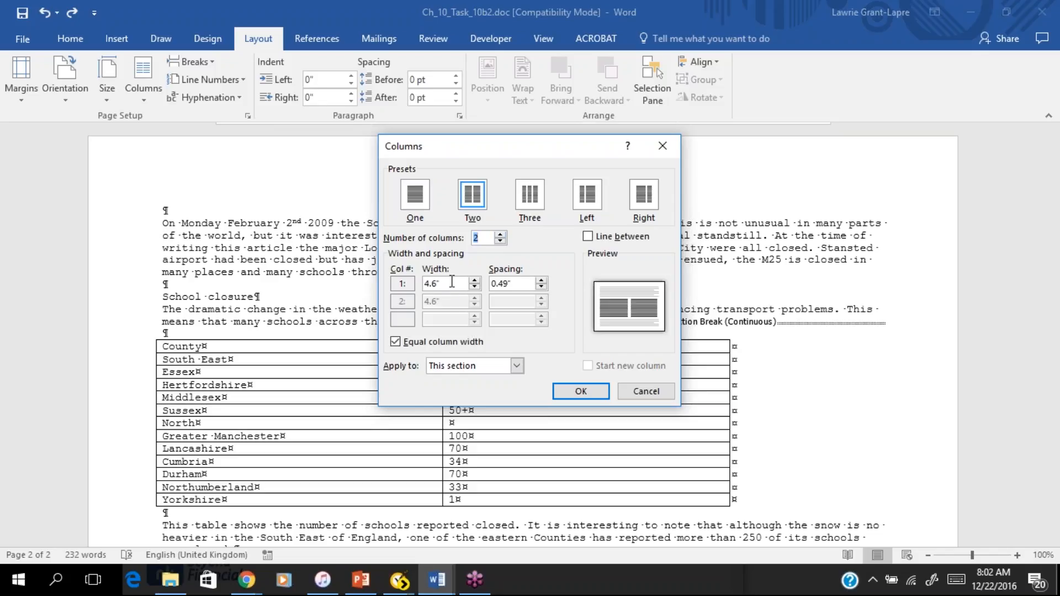
left_click_drag(516, 284, 486, 283)
type("2cm")
left_click(588, 237)
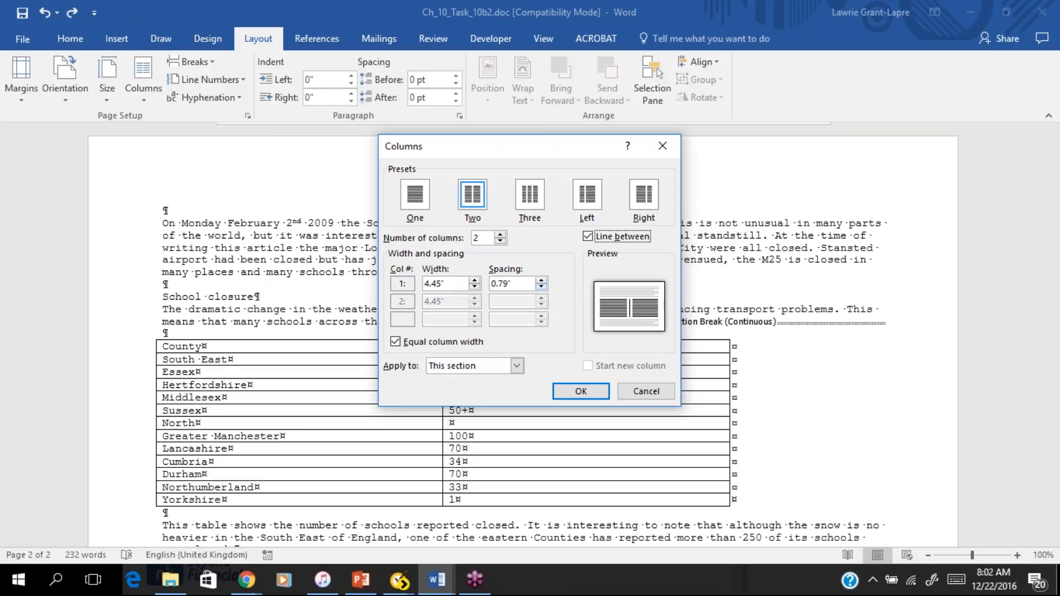
left_click_drag(445, 284, 415, 281)
type("2cm")
left_click(643, 316)
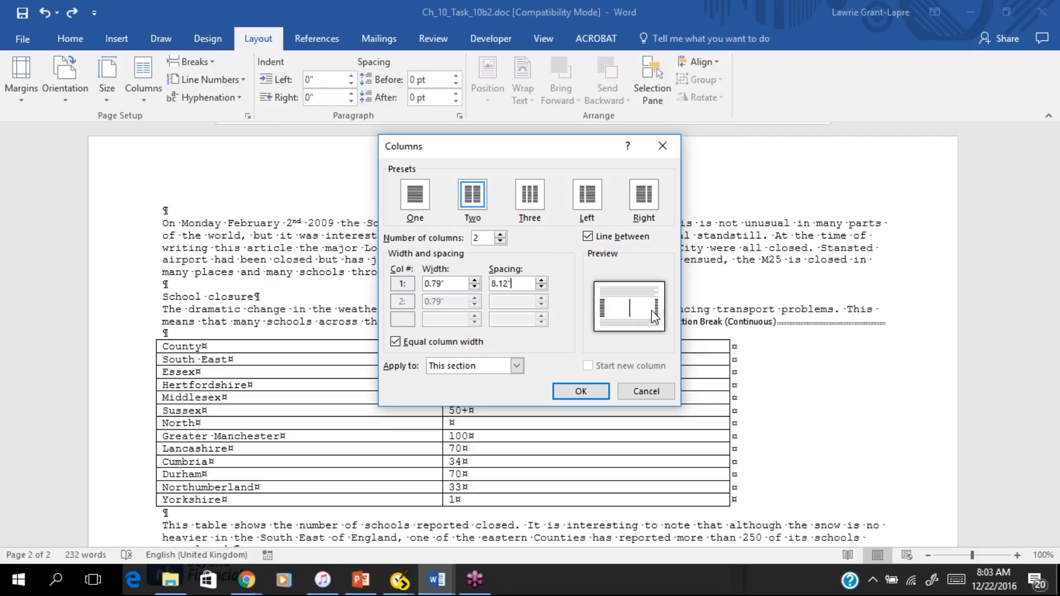
left_click(453, 288)
left_click(646, 391)
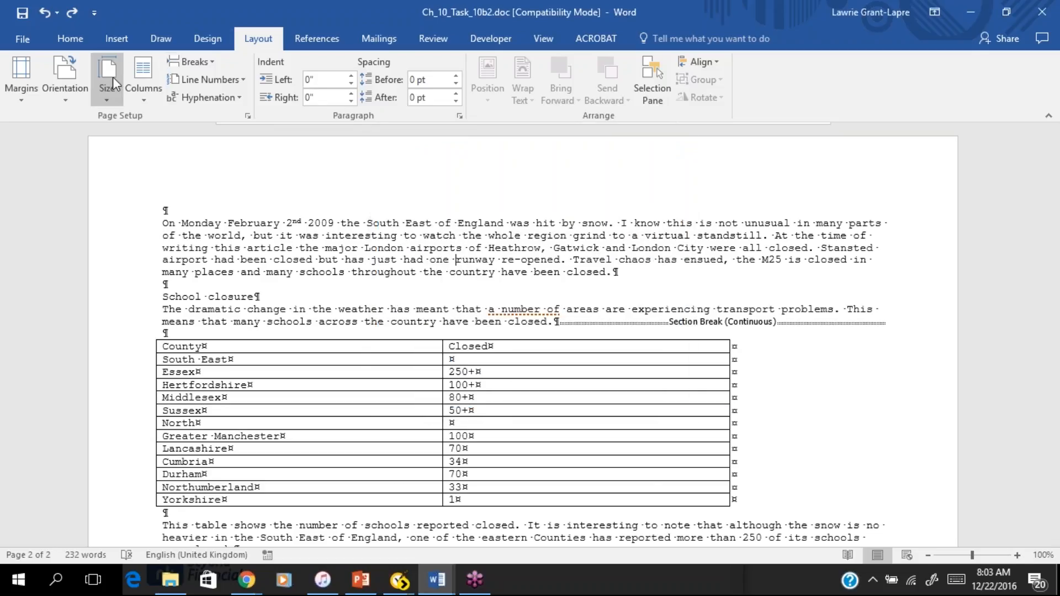
- Format the body text section above the table as two columns with 2 cm spacing and a line between, applied to this section
left_click(143, 71)
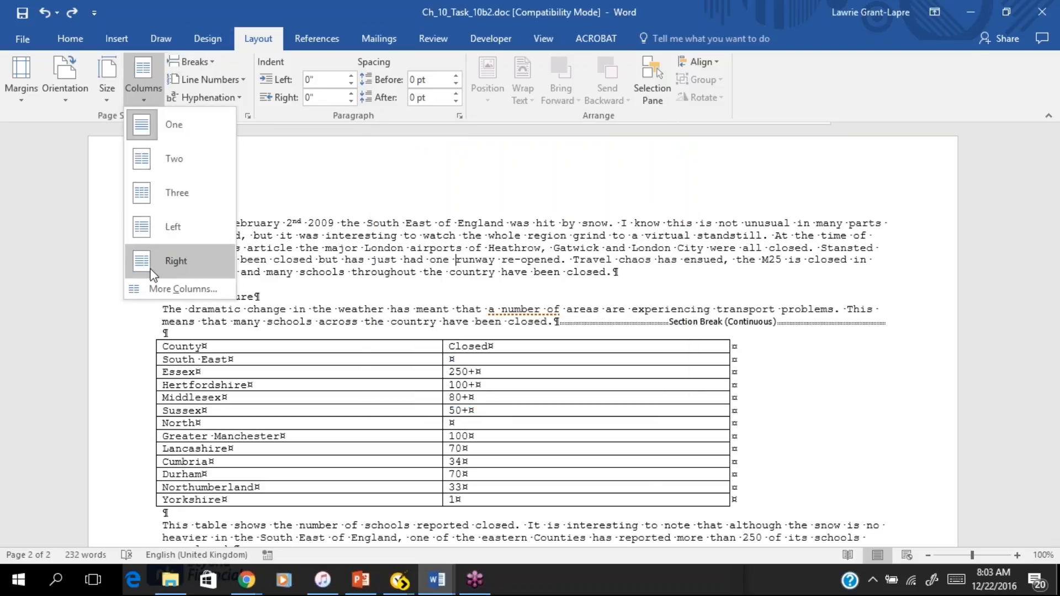
left_click(153, 285)
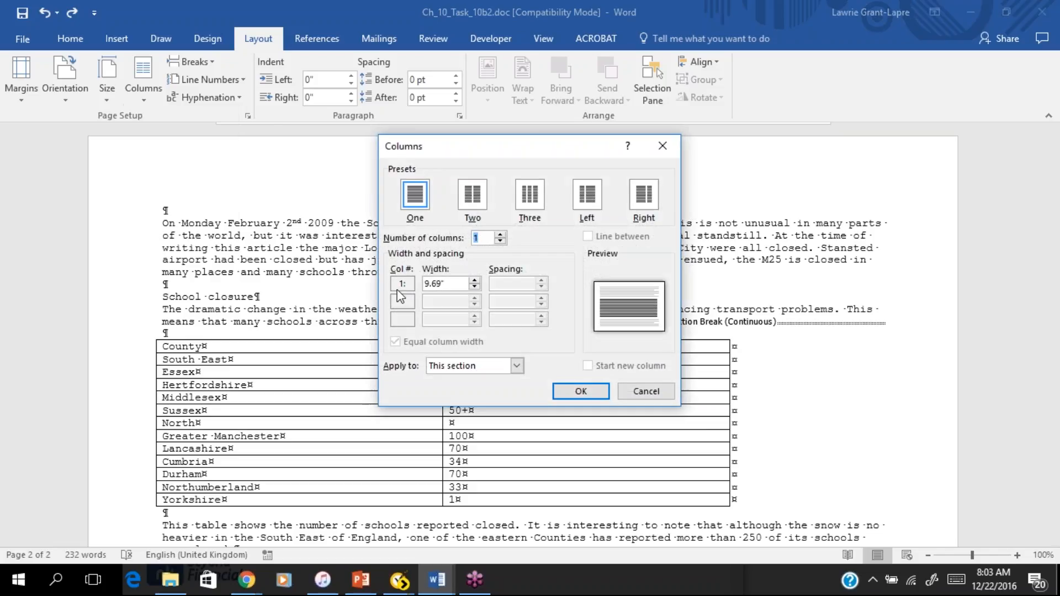
left_click(501, 235)
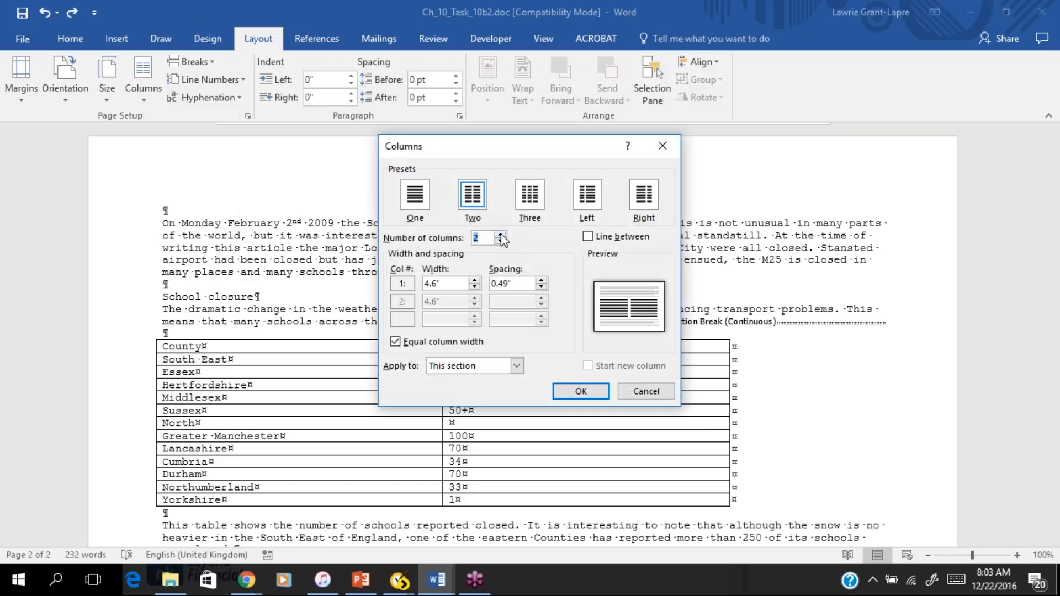
left_click_drag(516, 283, 478, 276)
type("2cm")
left_click(588, 236)
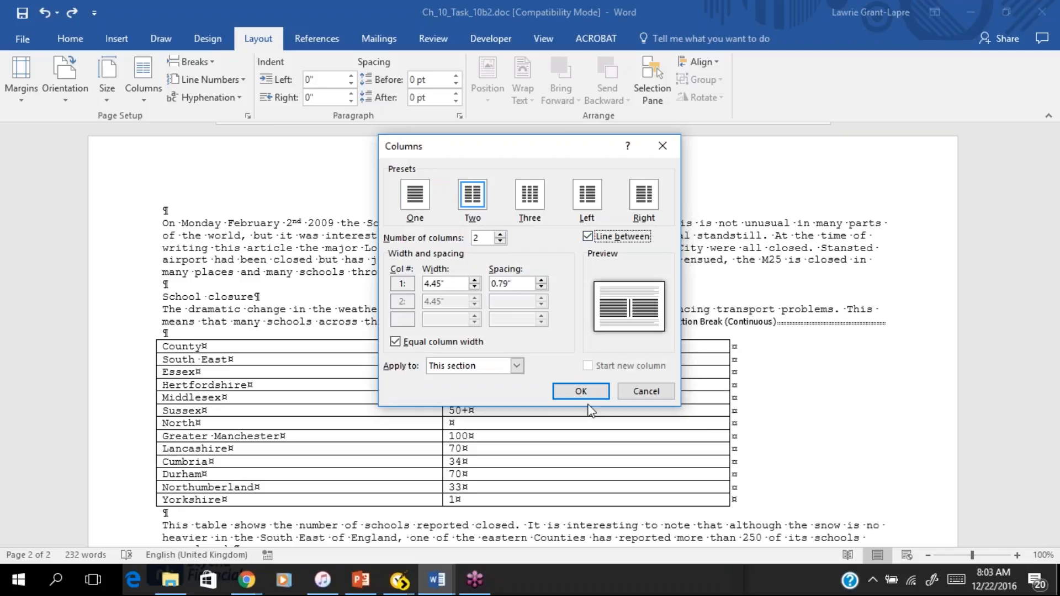
left_click(517, 366)
left_click(487, 376)
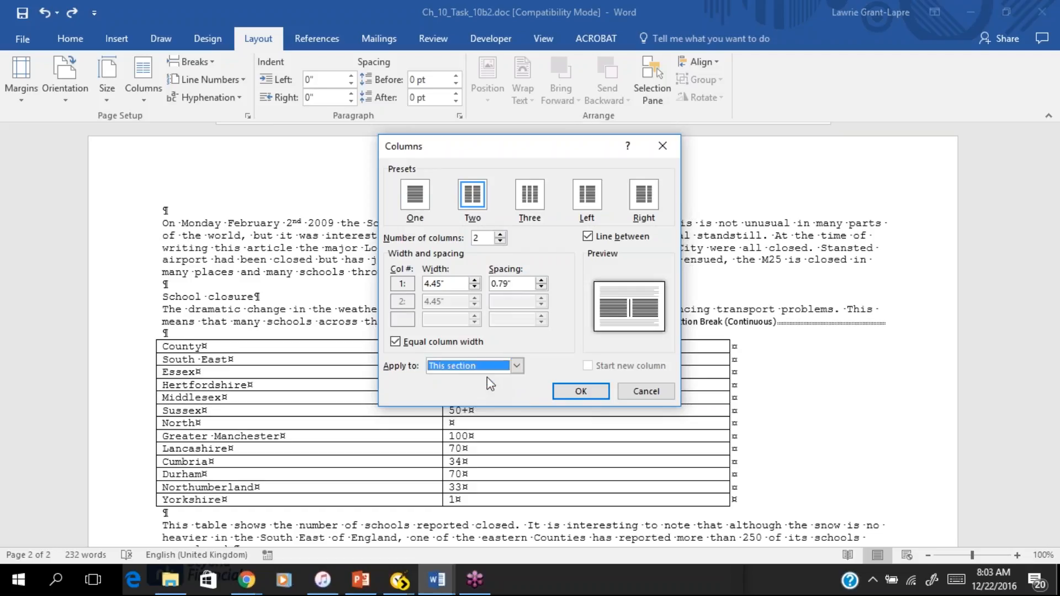
left_click(581, 391)
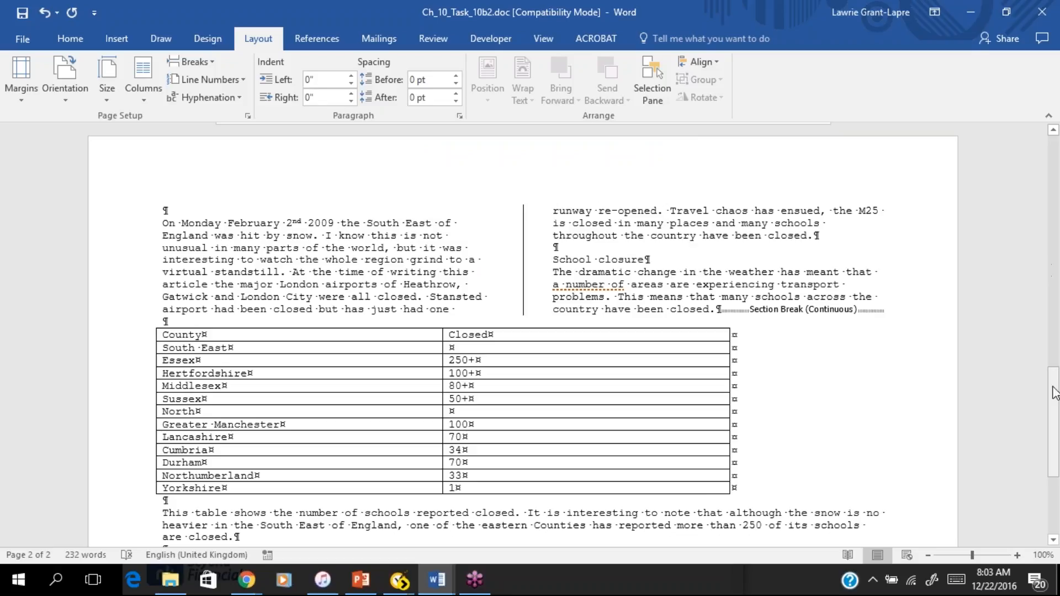
- Format the section below the county table as two columns with 2 cm spacing and a line between
left_click_drag(1054, 393, 1054, 429)
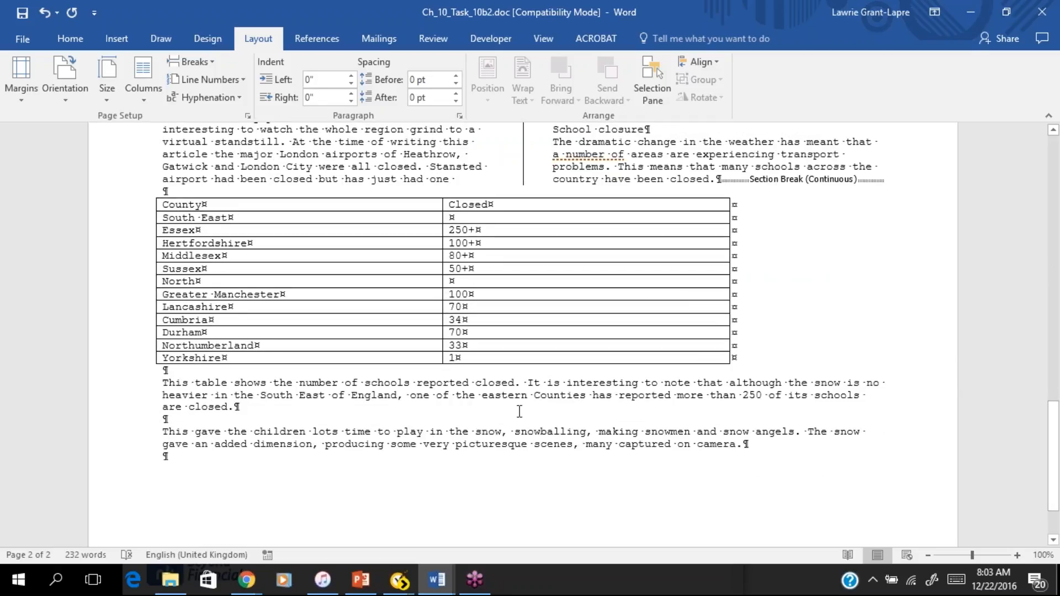
left_click(150, 93)
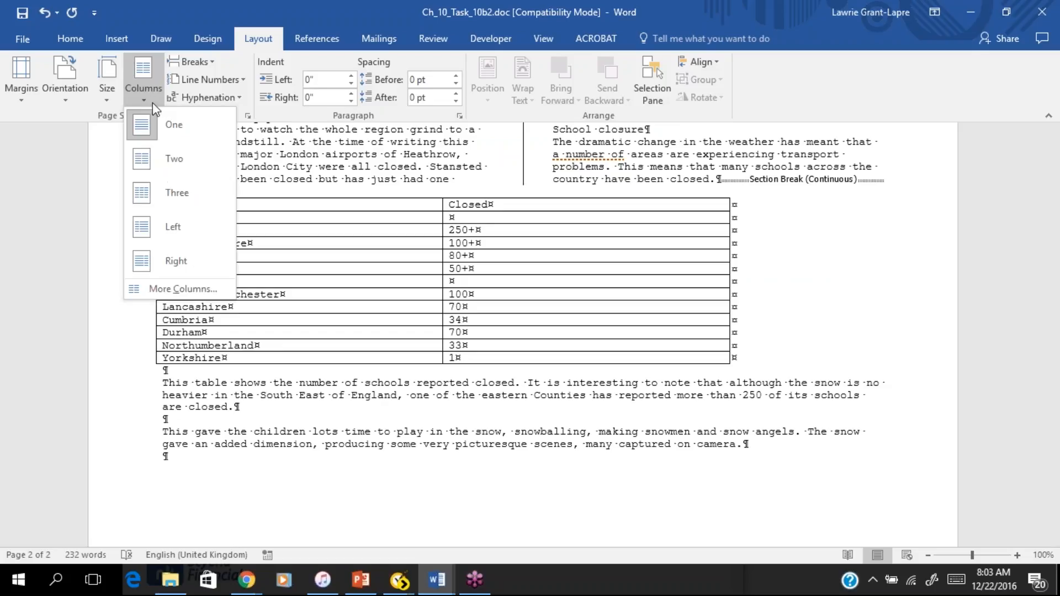
left_click(187, 284)
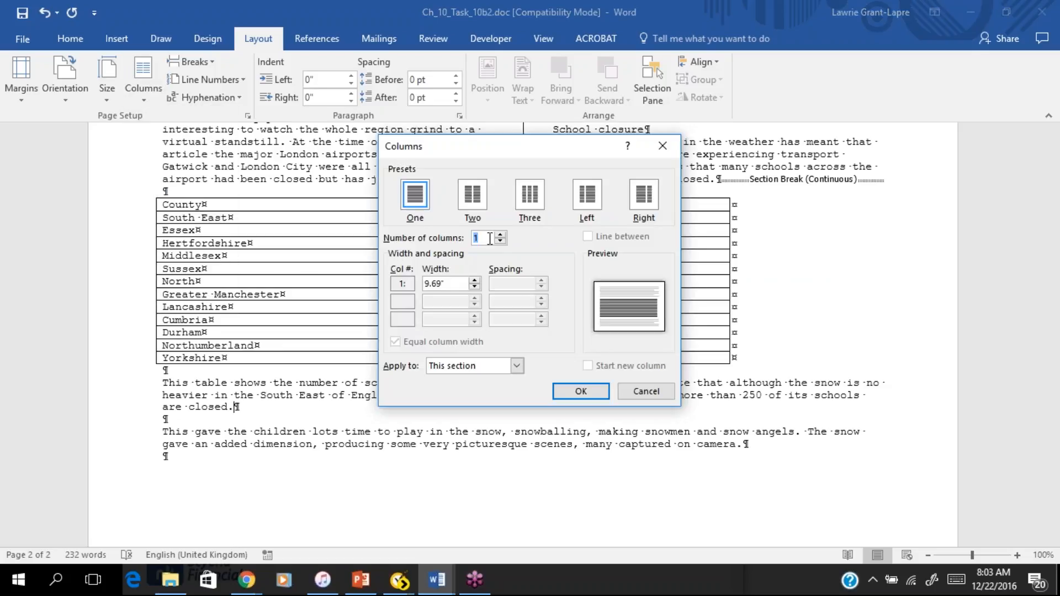
type("2")
left_click(456, 286)
left_click(524, 286)
left_click_drag(525, 286, 485, 284)
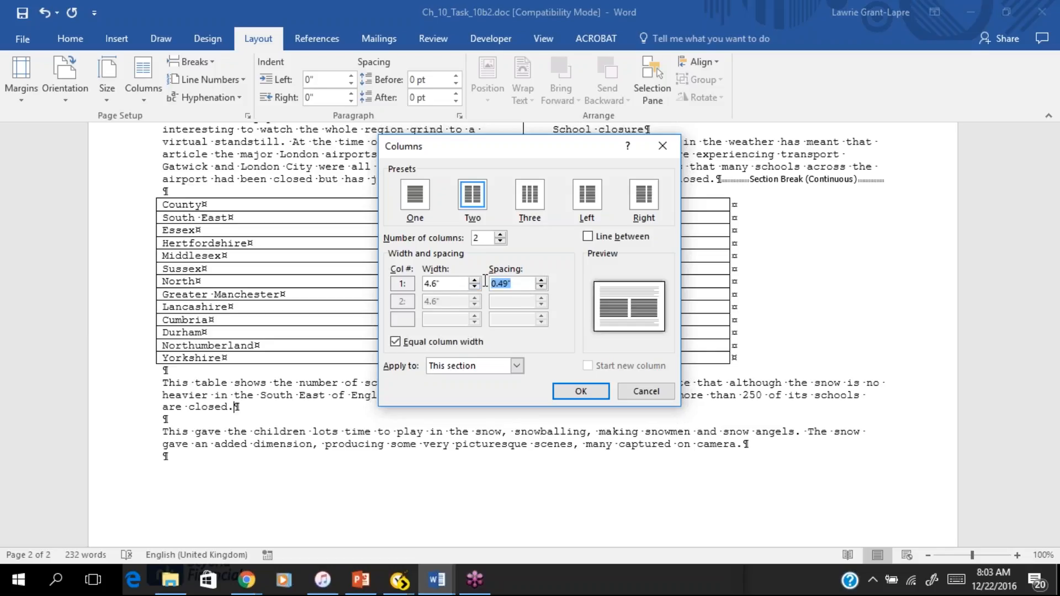
type("2cm")
left_click(587, 237)
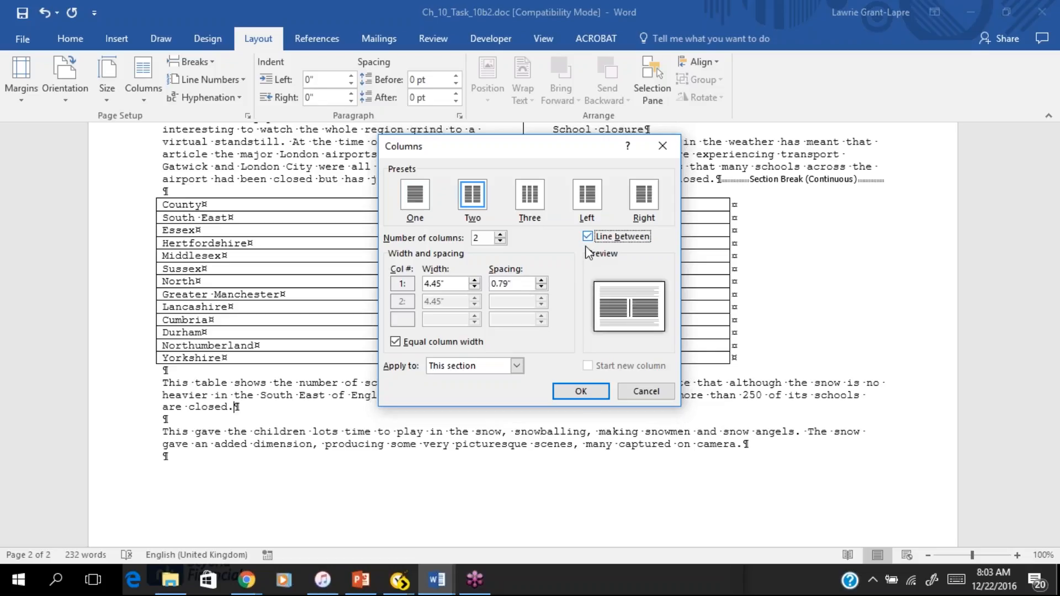
left_click(582, 393)
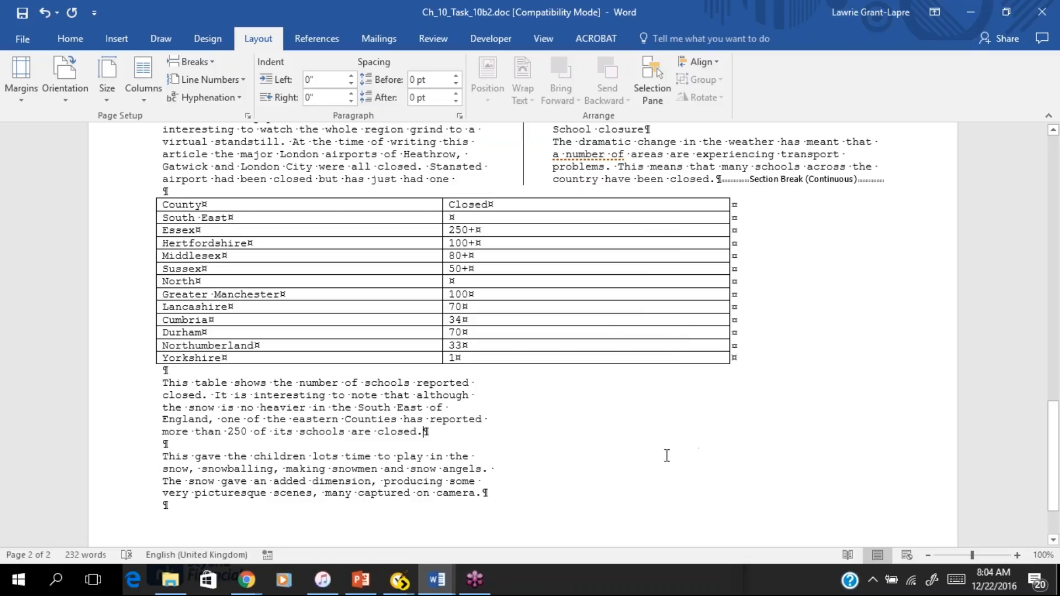
scroll(667, 453, "up", 3)
scroll(667, 450, "down", 3)
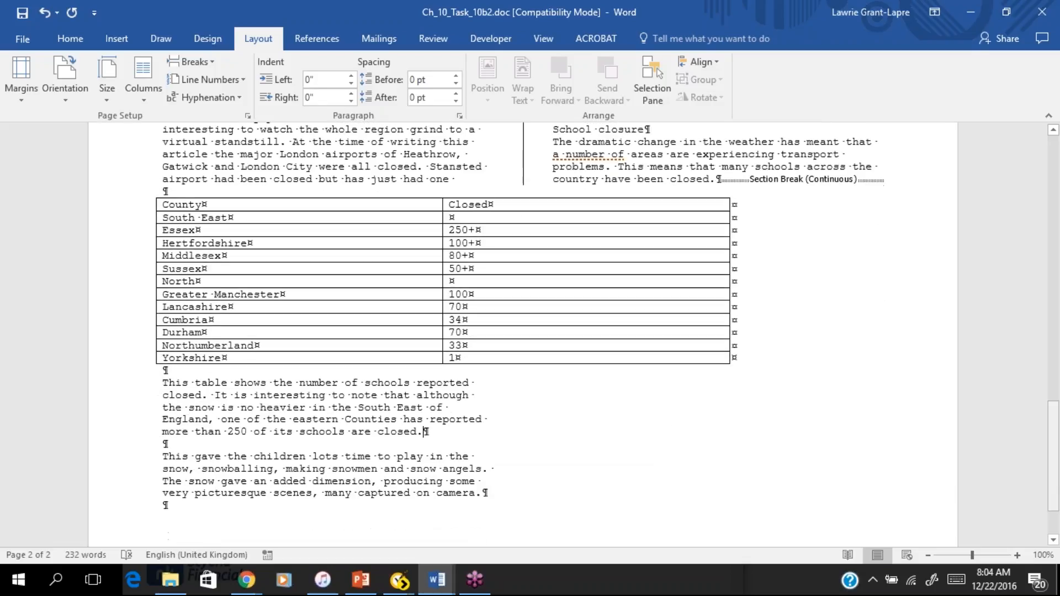
left_click_drag(1056, 461, 1055, 483)
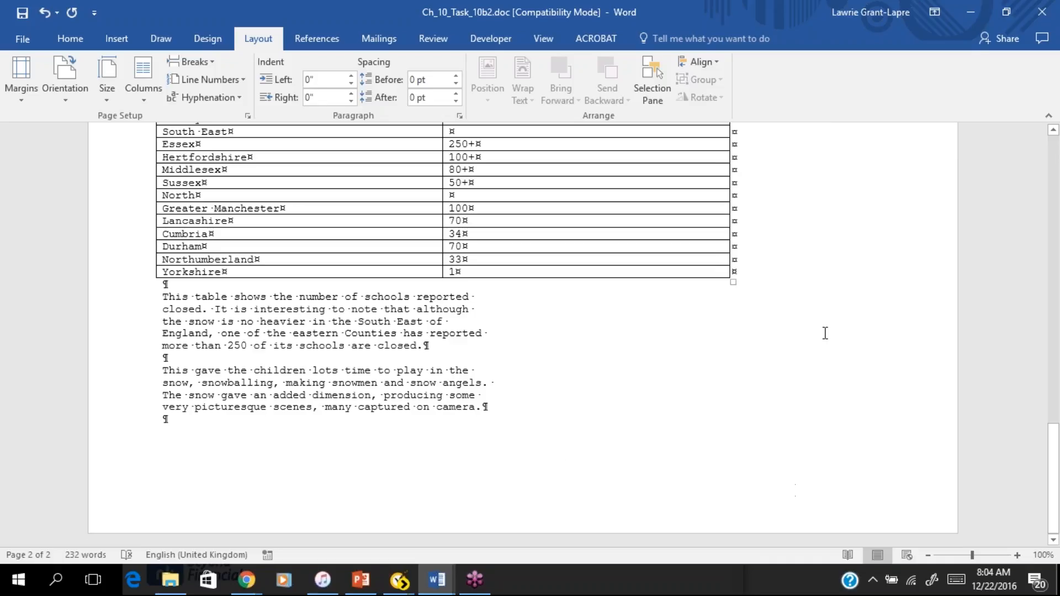
left_click_drag(1056, 444, 1006, 420)
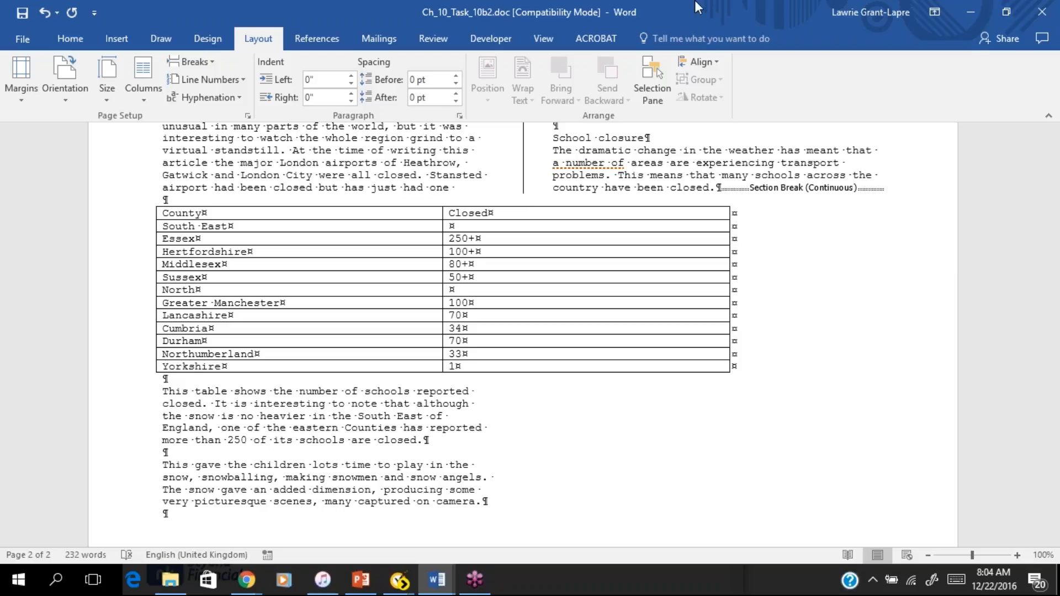
left_click(1042, 34)
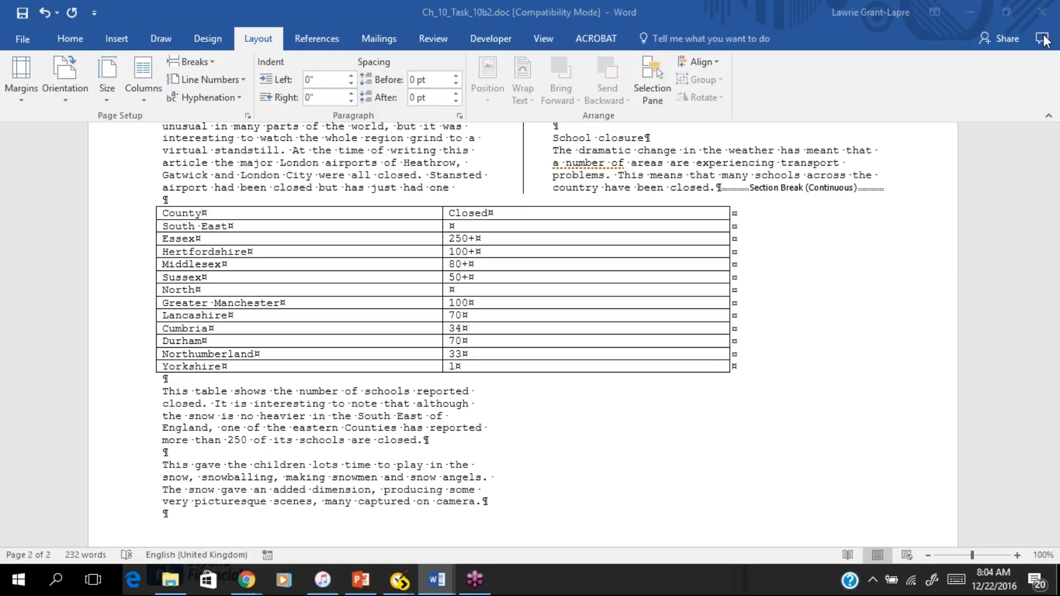